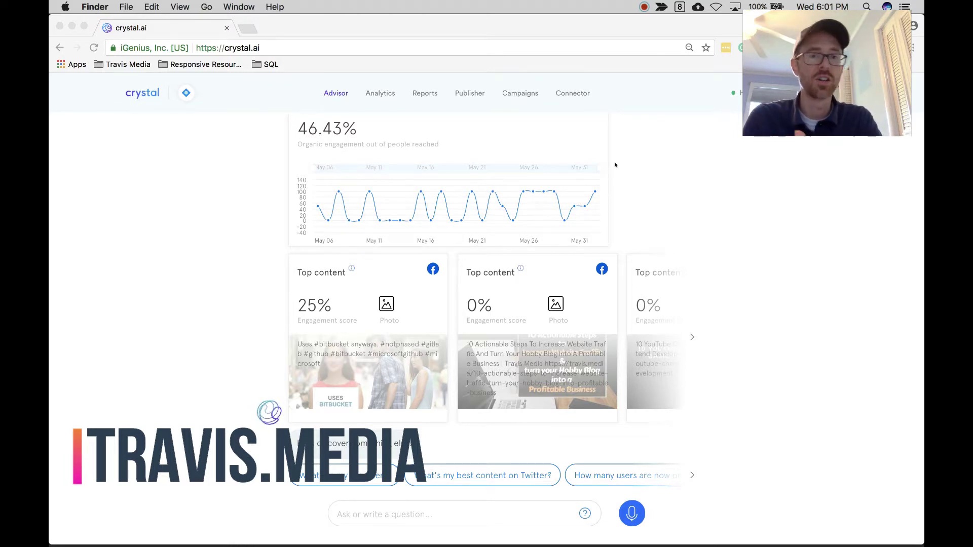
Open the Connector settings showing Facebook, Twitter, Instagram, YouTube and Google Analytics connected
{"action": "left_click", "coordinate": [566, 84]}
{"action": "left_click", "coordinate": [562, 94]}
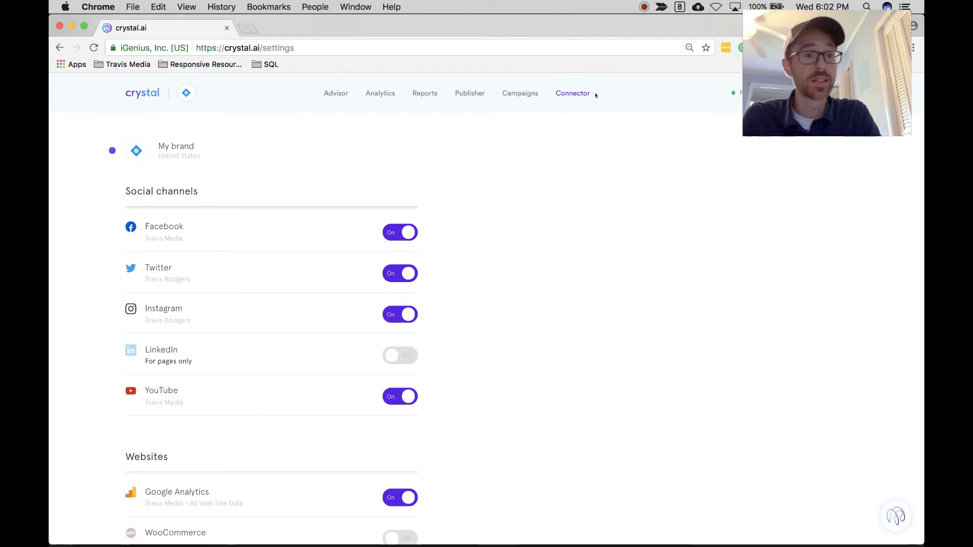
{"action": "scroll", "coordinate": [279, 221], "scroll_direction": "down", "scroll_amount": 2}
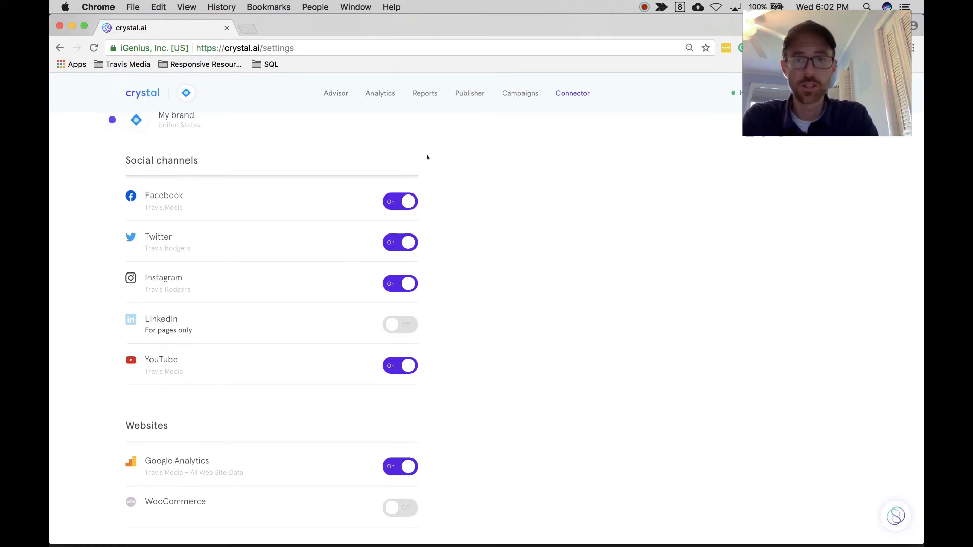
{"action": "left_click", "coordinate": [330, 93]}
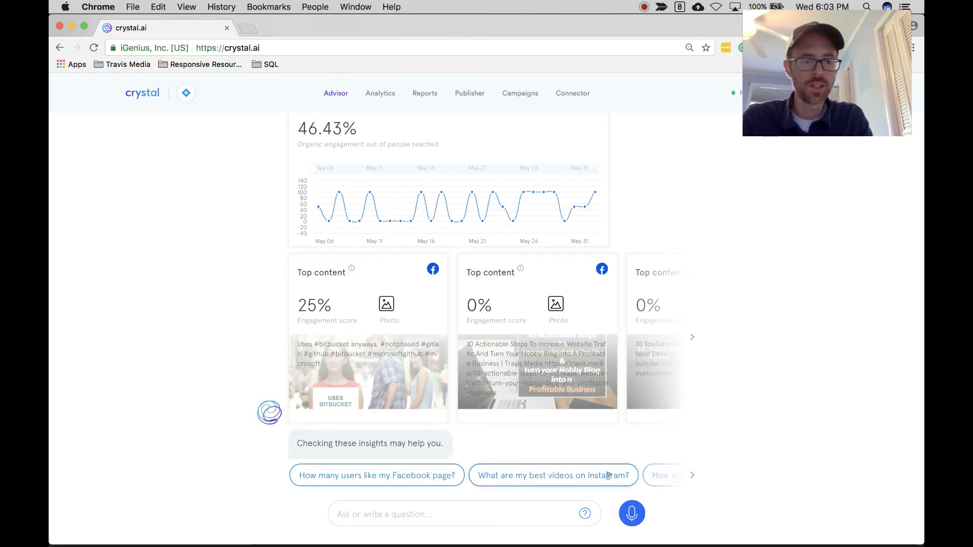
Reveal more Advisor suggestions, such as 'What are my best videos on Instagram?'
{"action": "left_click", "coordinate": [692, 475]}
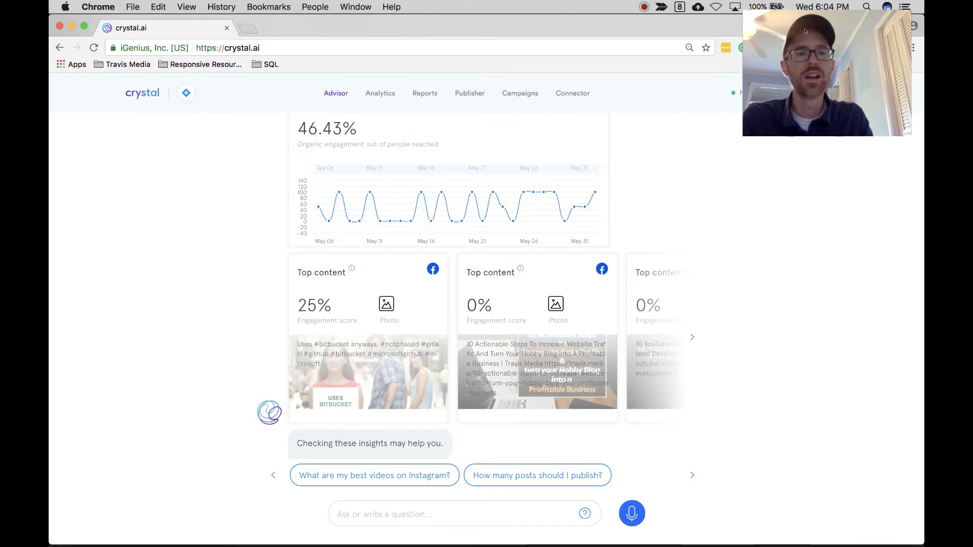
Open the 'Conversations with the crystal Advisor' help article, skim its example questions, then return to the Advisor
{"action": "left_click_drag", "start_coordinate": [805, 31], "coordinate": [805, 133]}
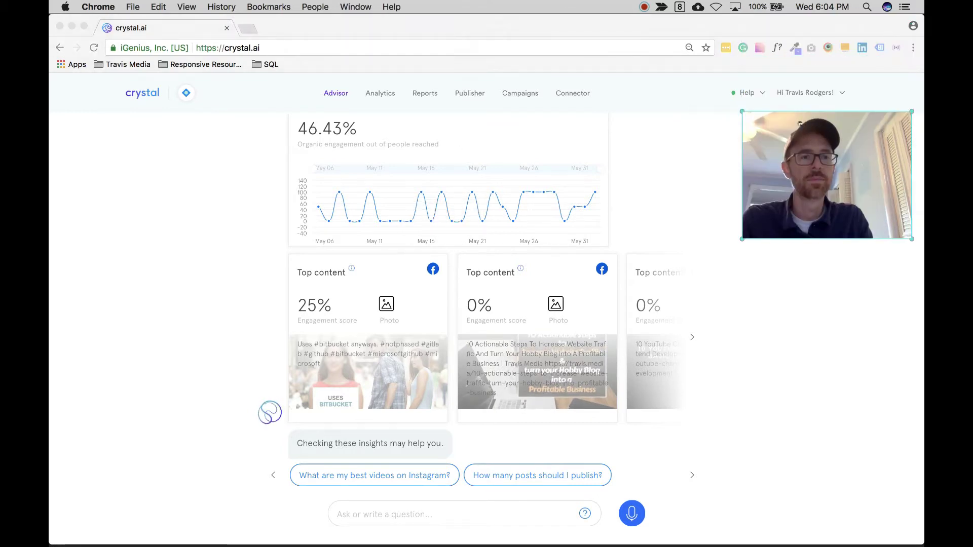
{"action": "left_click", "coordinate": [763, 94]}
{"action": "left_click", "coordinate": [763, 94]}
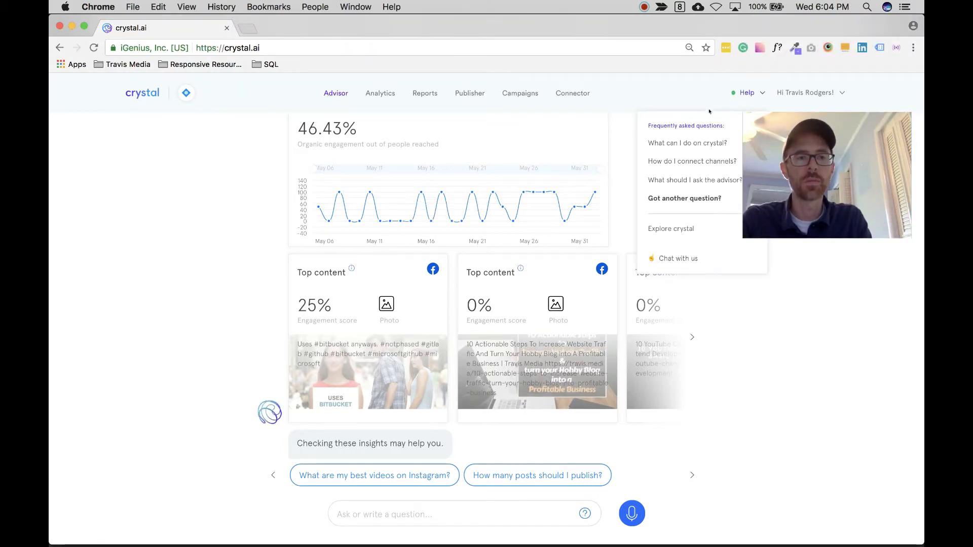
{"action": "left_click", "coordinate": [690, 180]}
{"action": "left_click_drag", "start_coordinate": [835, 151], "coordinate": [834, 55]}
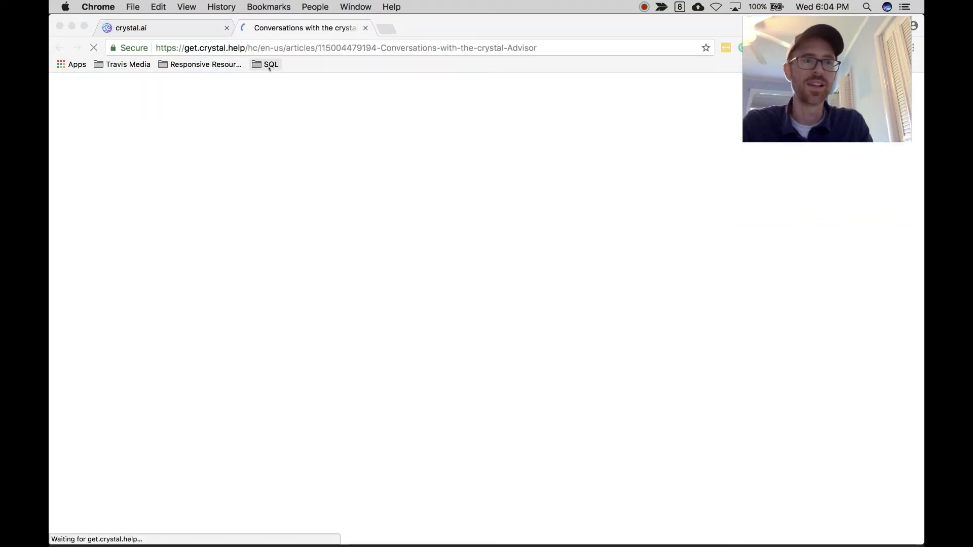
{"action": "scroll", "coordinate": [220, 290], "scroll_direction": "down", "scroll_amount": 10}
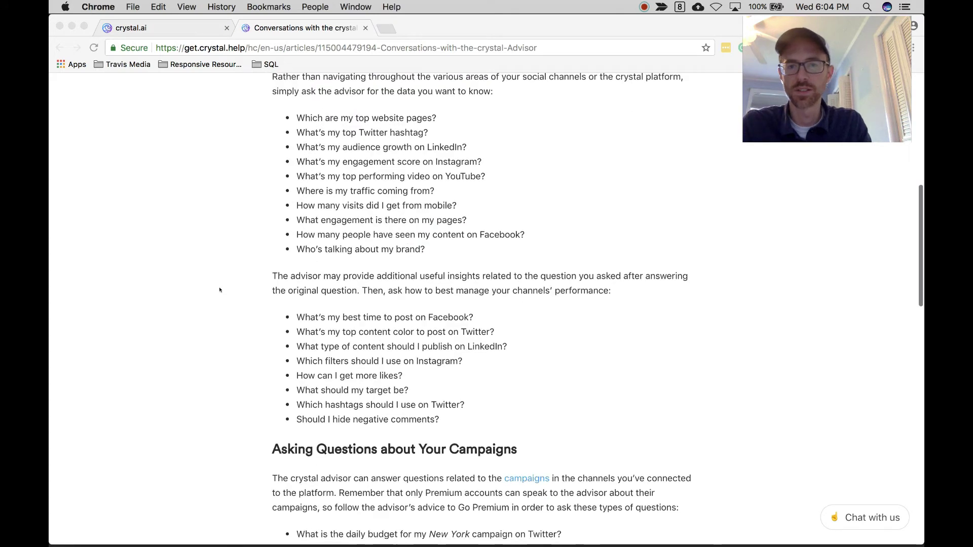
{"action": "scroll", "coordinate": [220, 290], "scroll_direction": "down", "scroll_amount": 1}
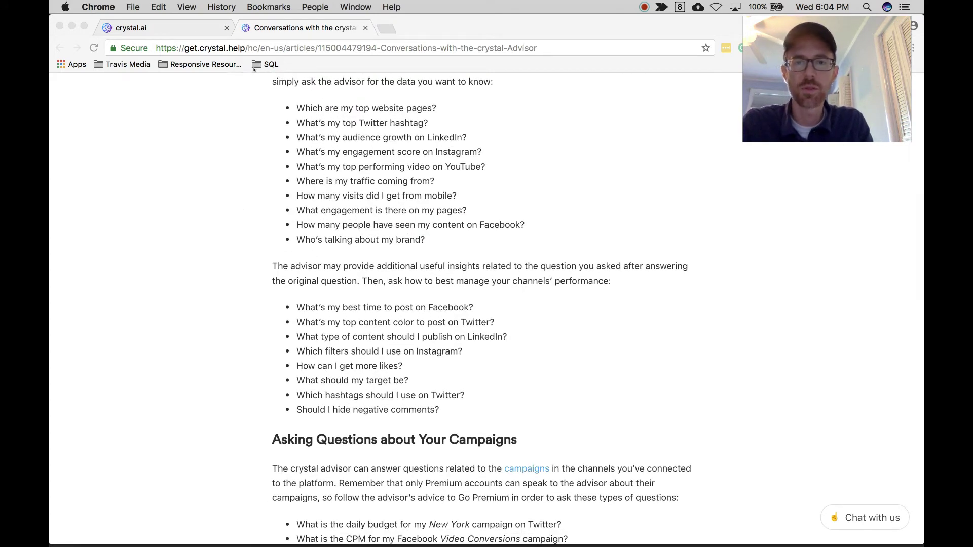
{"action": "left_click", "coordinate": [198, 28]}
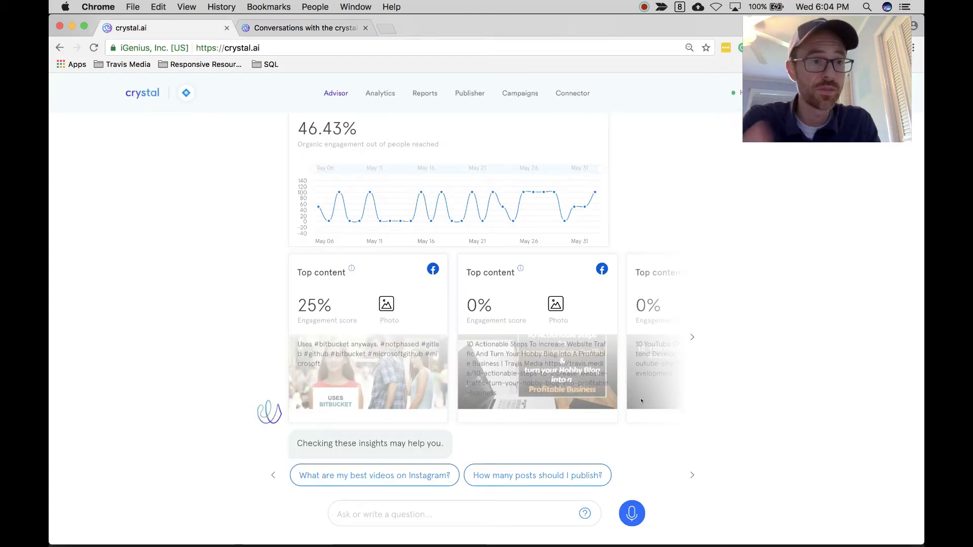
Ask the Advisor 'what is my top performing video on youtube'
{"action": "left_click", "coordinate": [554, 516]}
{"action": "type", "text": "what is"}
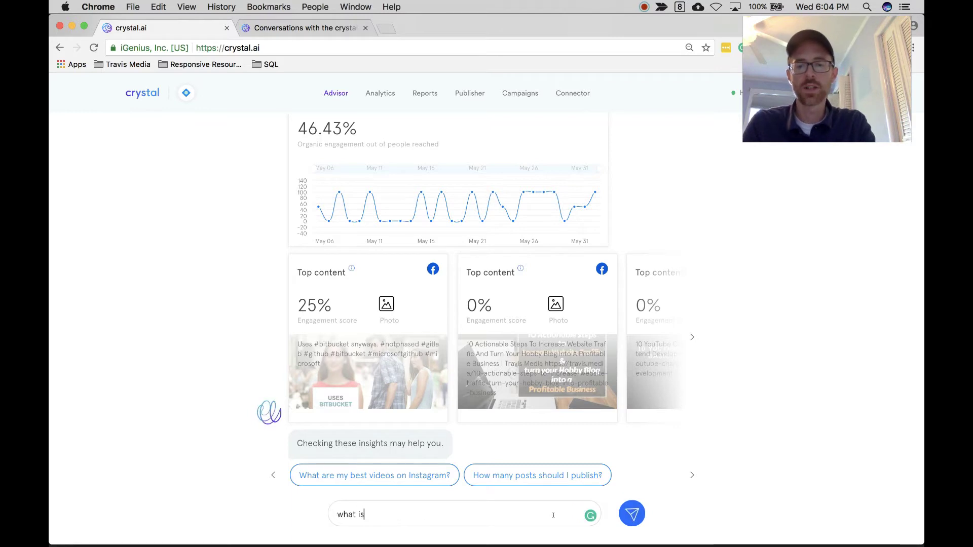
{"action": "type", "text": " my top performin"}
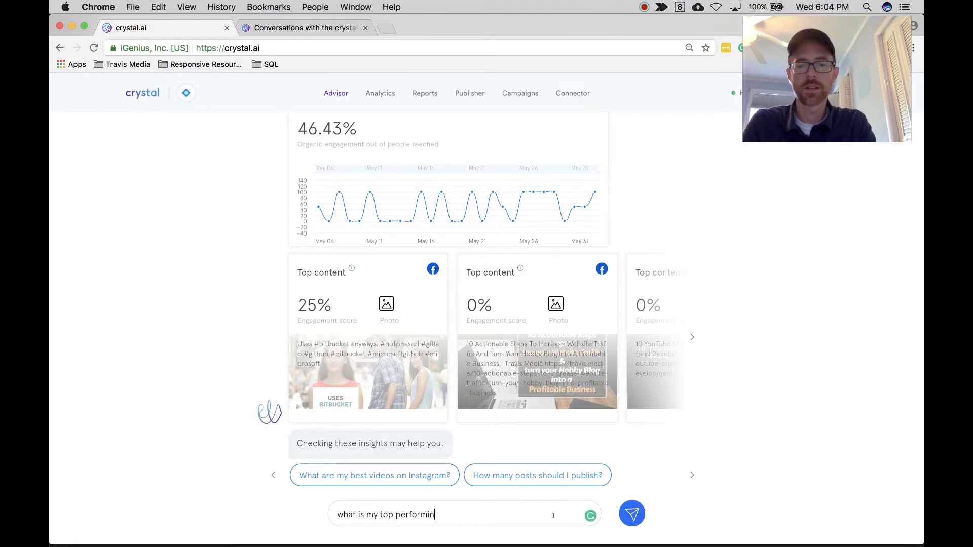
{"action": "type", "text": "g video on youtube"}
{"action": "key", "text": "Return"}
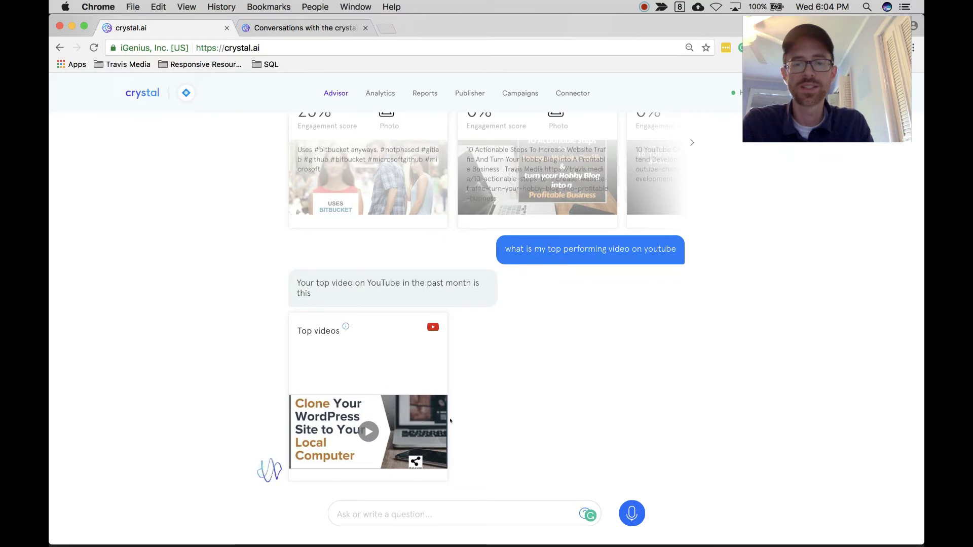
Ask 'whats my most viewed youtube video', getting 'Clone Your WordPress Site to Your Local Computer'
{"action": "left_click", "coordinate": [378, 513]}
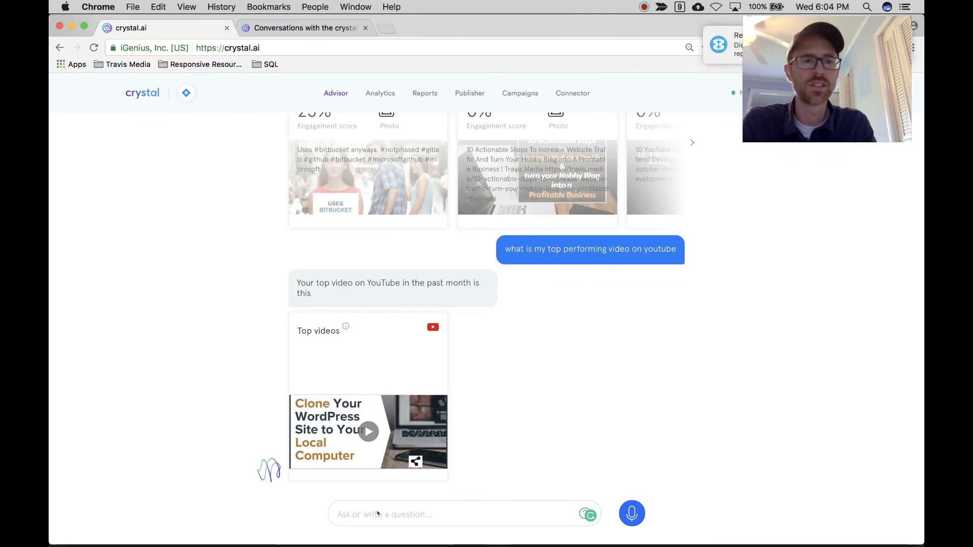
{"action": "type", "text": "w"}
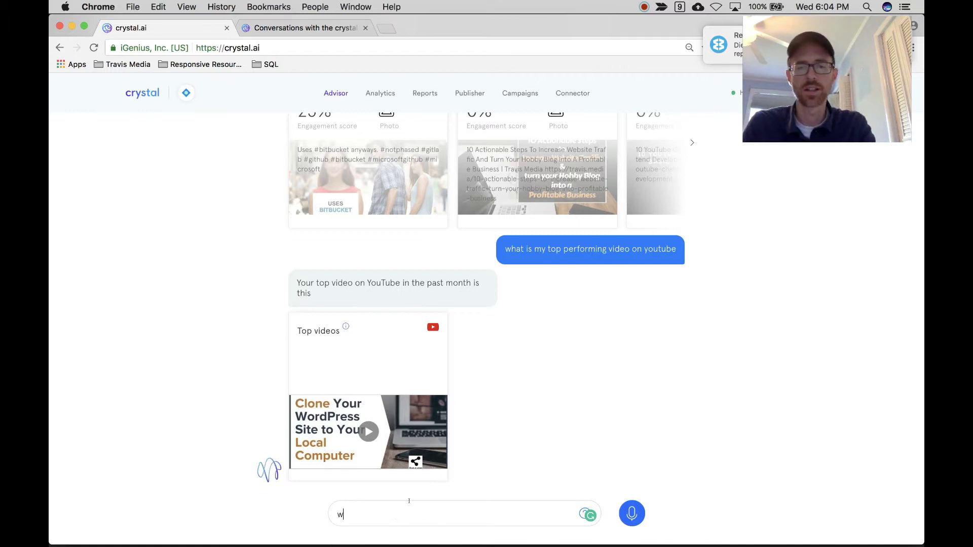
{"action": "type", "text": "hat s m"}
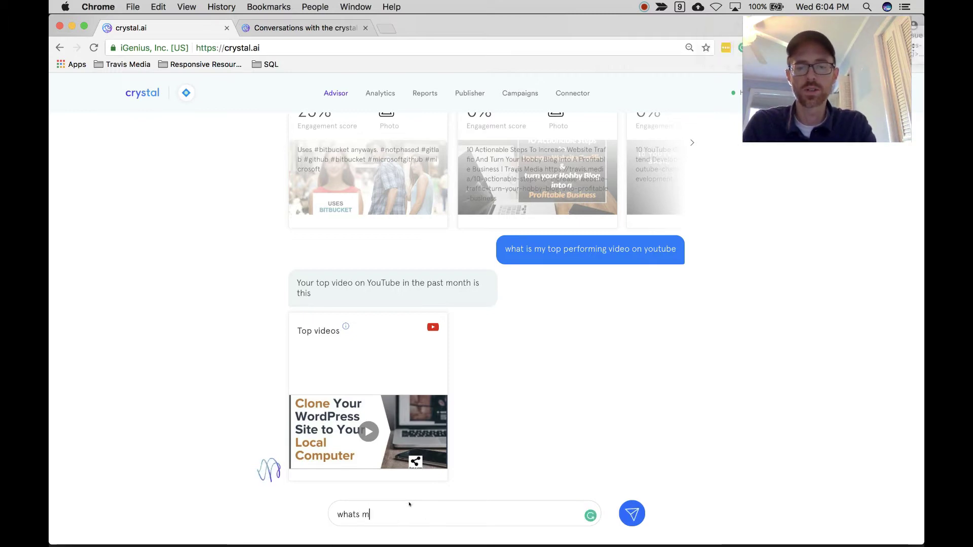
{"action": "type", "text": "y most view"}
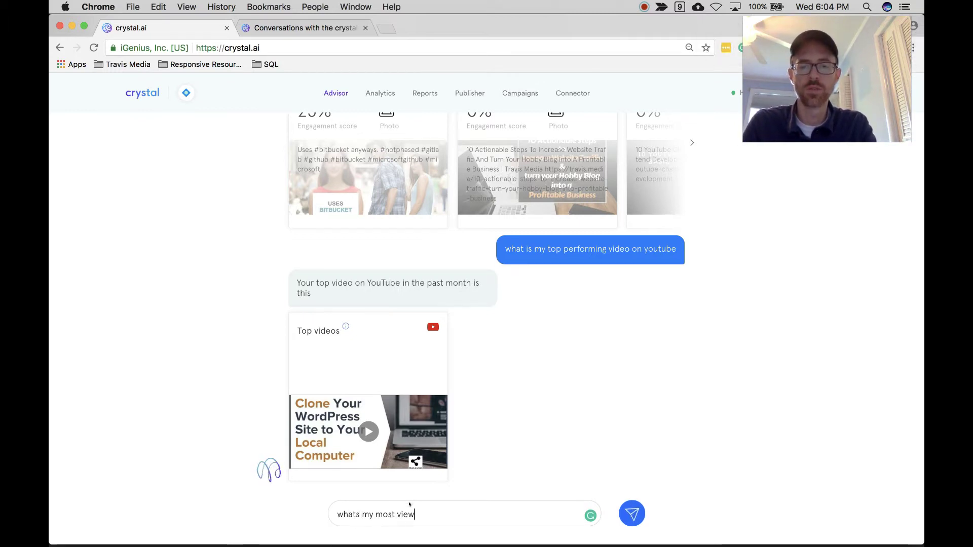
{"action": "type", "text": "e"}
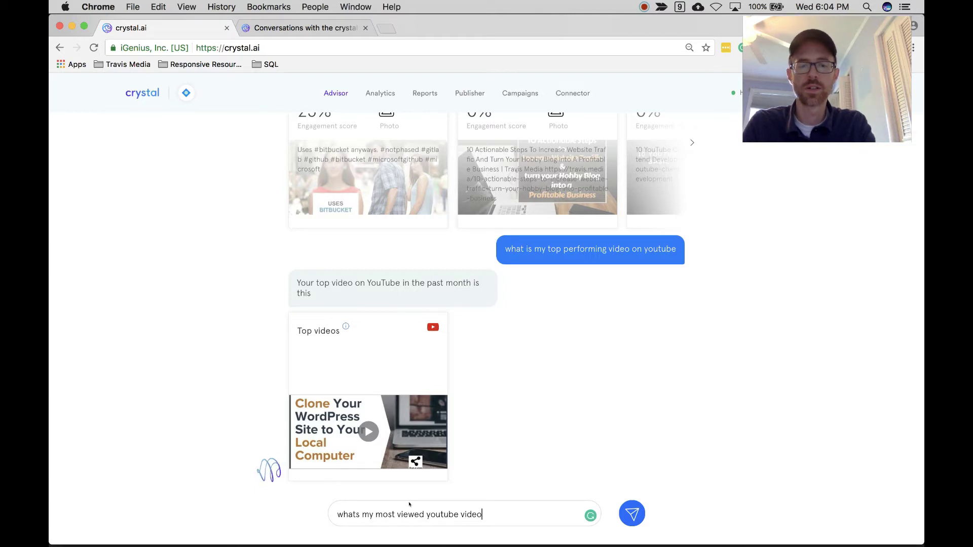
{"action": "type", "text": "d youtube video"}
{"action": "key", "text": "Return"}
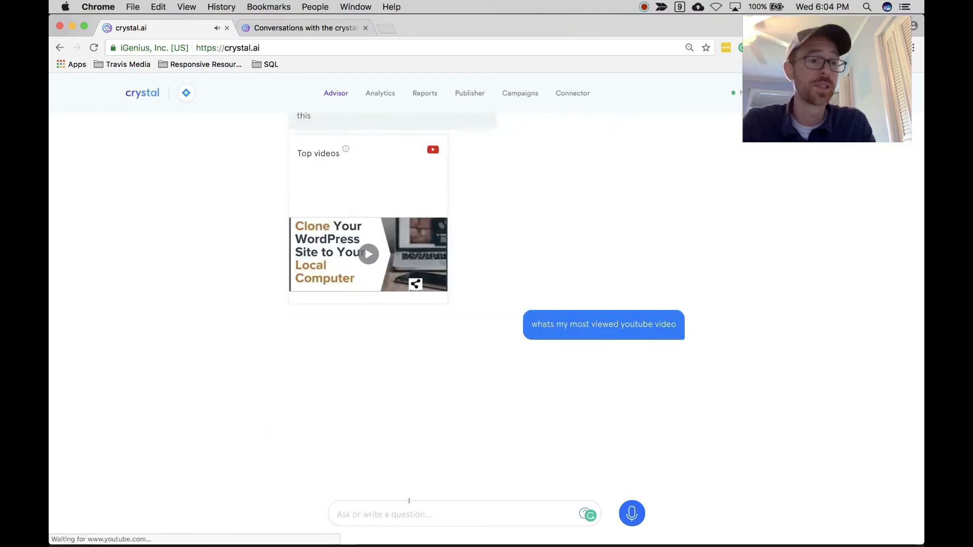
Ask the Advisor 'where is my traffic coming from', getting top countries led by United States and Canada
{"action": "left_click", "coordinate": [307, 29]}
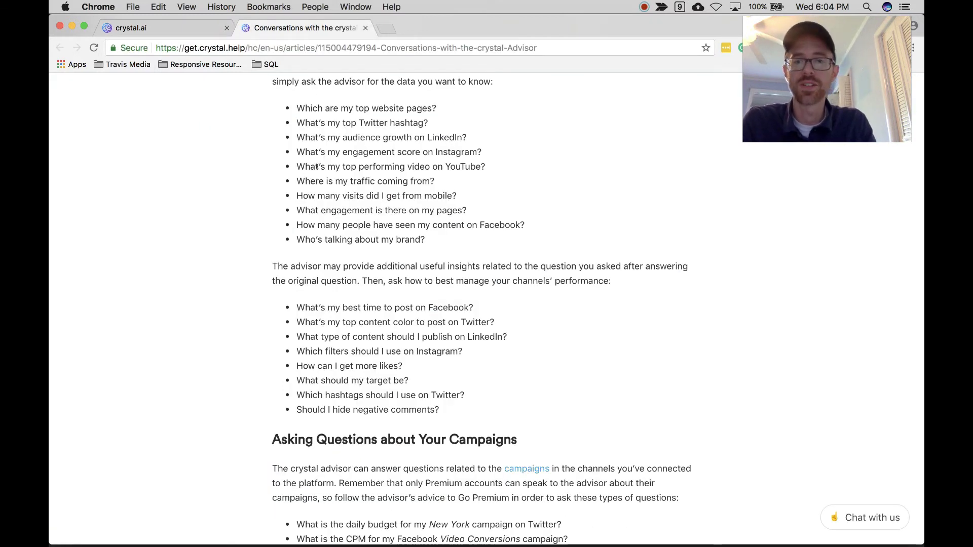
{"action": "key", "text": "super+1"}
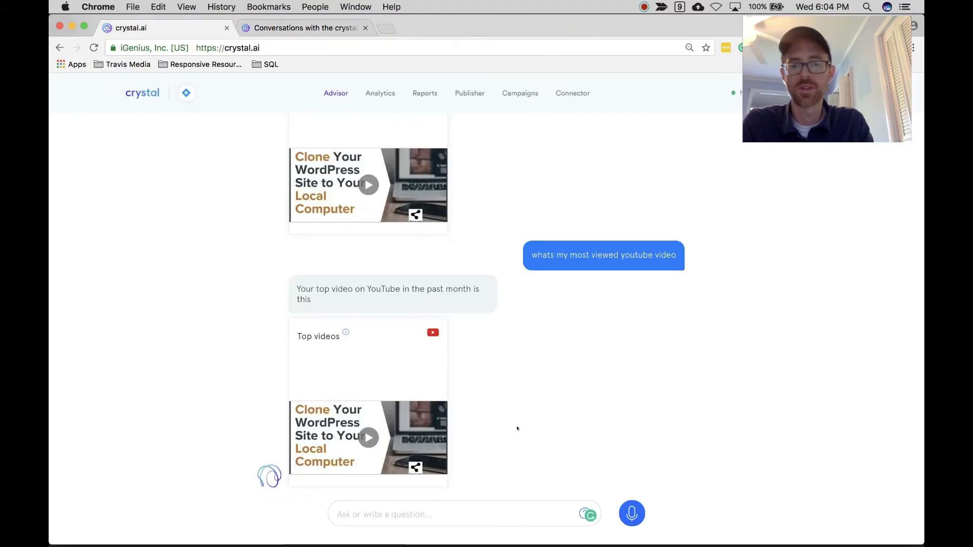
{"action": "left_click", "coordinate": [622, 511]}
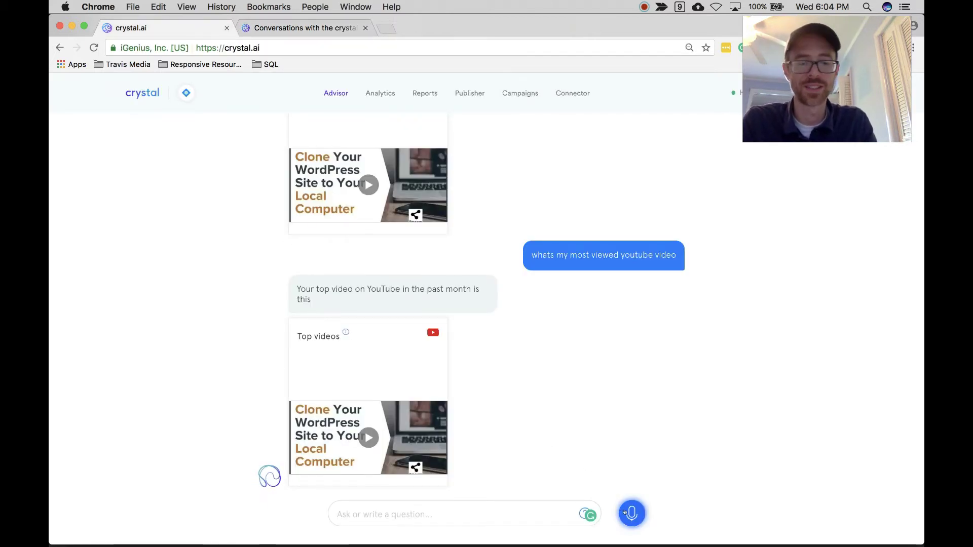
{"action": "key", "text": "super+2"}
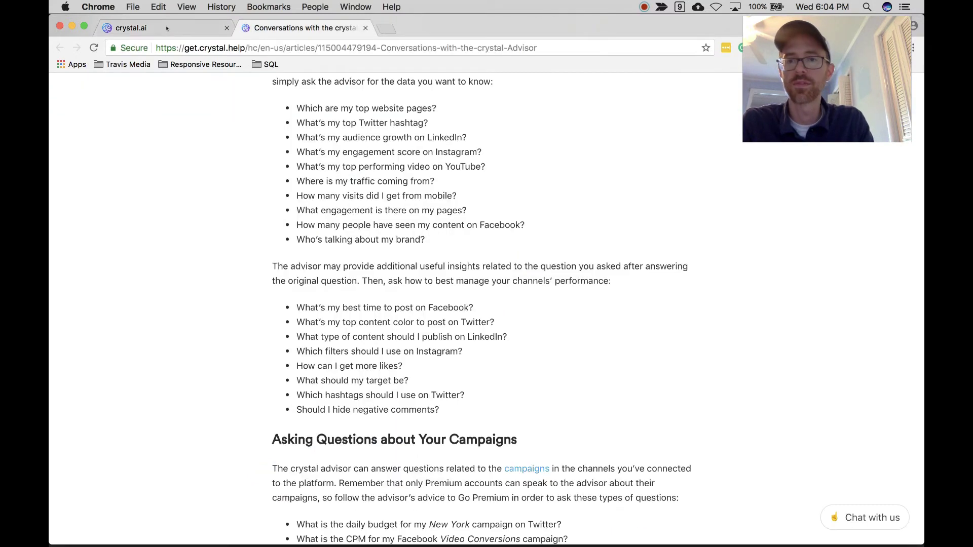
{"action": "left_click", "coordinate": [165, 28]}
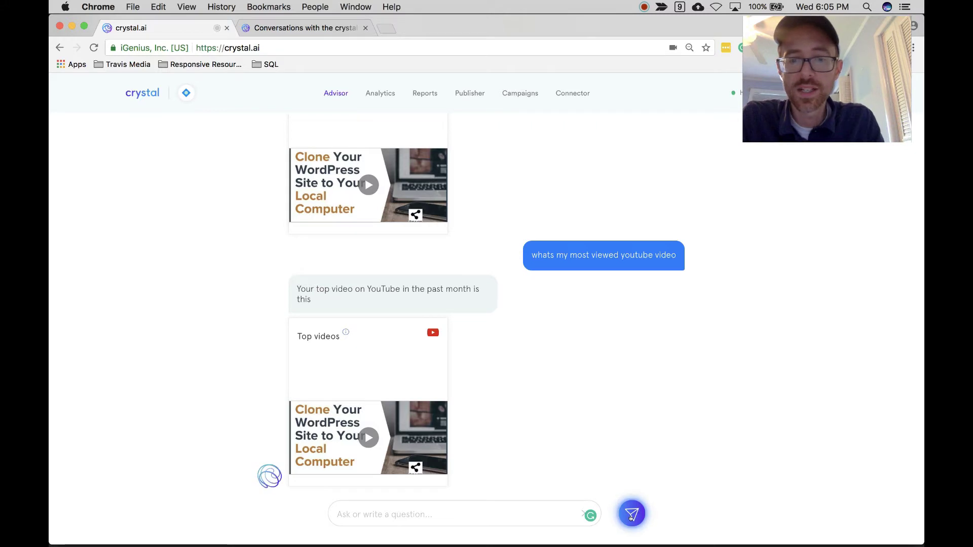
{"action": "type", "text": "where is my traffic coming from"}
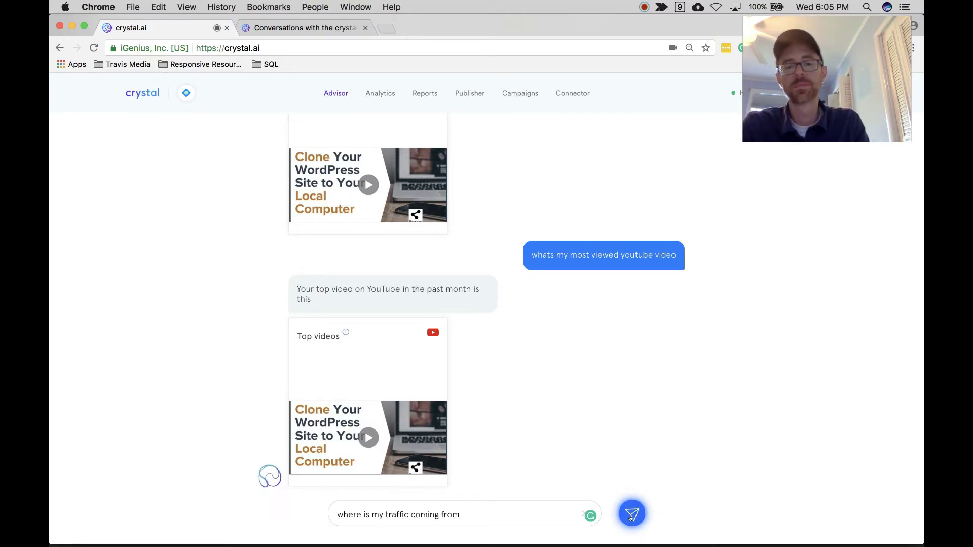
{"action": "left_click", "coordinate": [632, 514]}
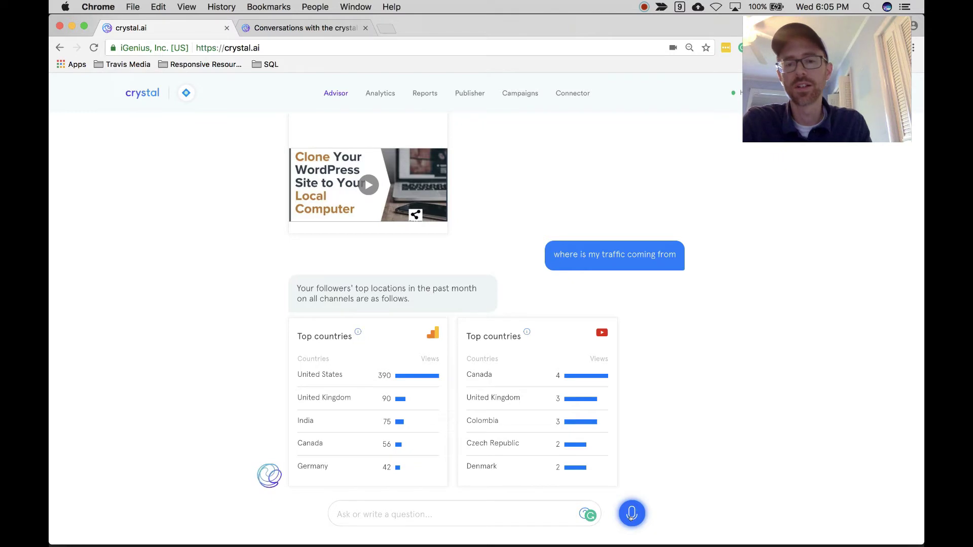
{"action": "scroll", "coordinate": [541, 434], "scroll_direction": "down", "scroll_amount": 1}
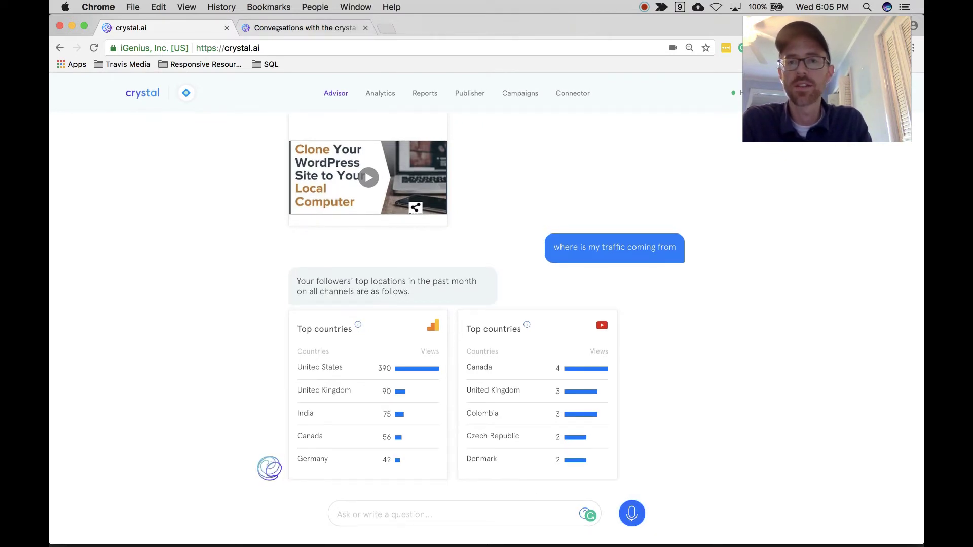
{"action": "left_click", "coordinate": [299, 28]}
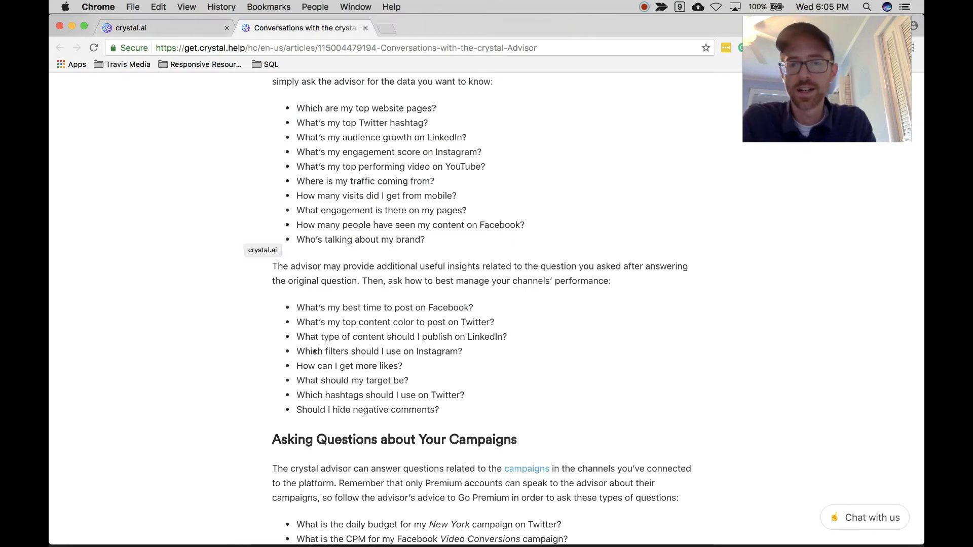
Ask the Advisor by voice 'how can I get more likes' for targeting and content advice
{"action": "left_click", "coordinate": [195, 27]}
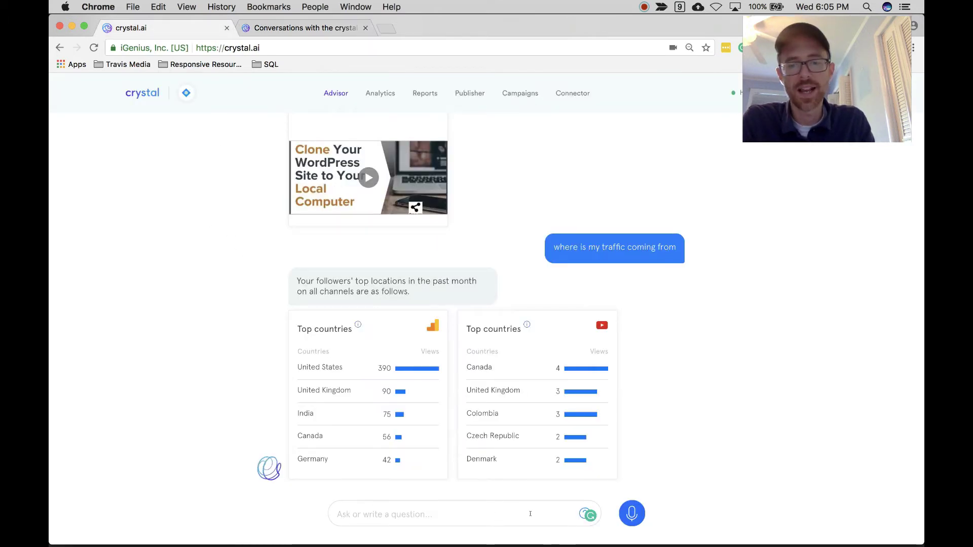
{"action": "left_click", "coordinate": [620, 517]}
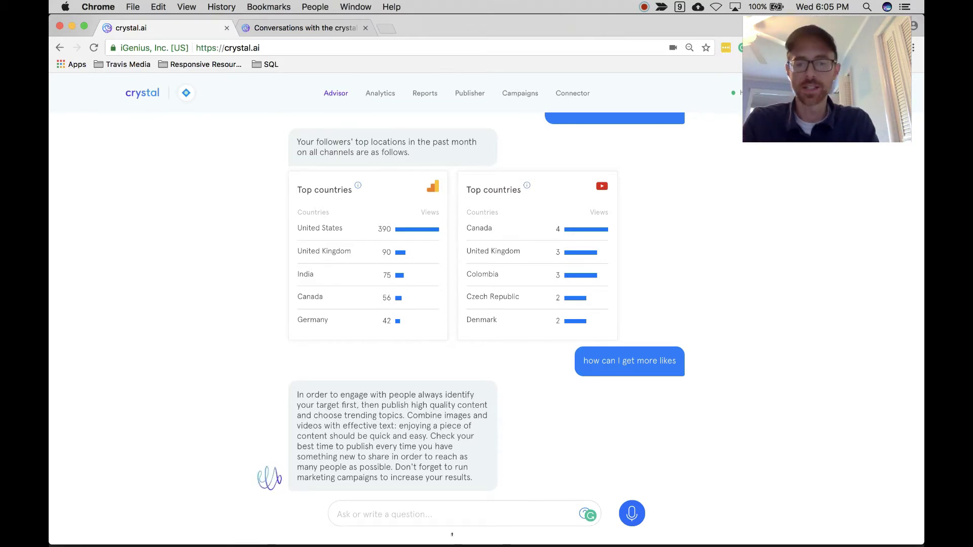
{"action": "left_click", "coordinate": [633, 515]}
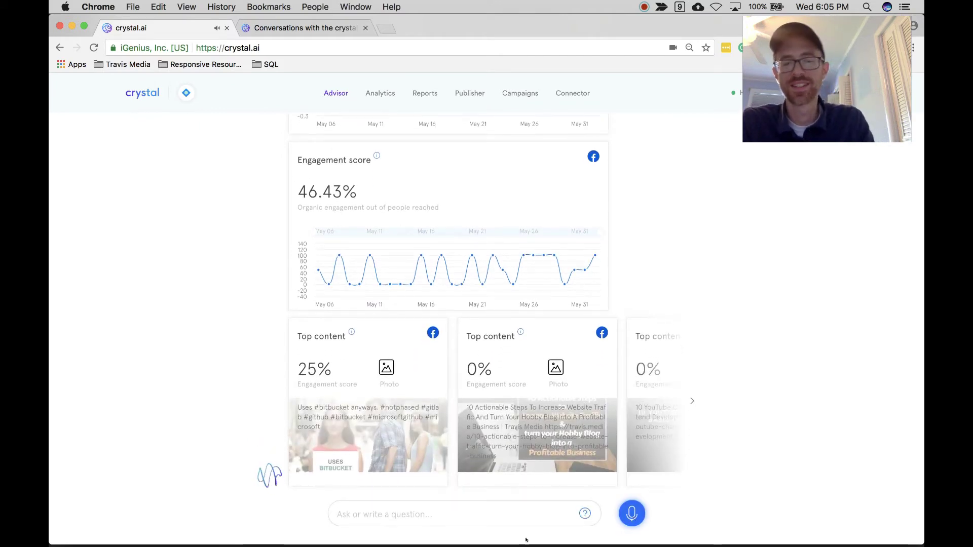
Confirm the response speed score suggestion, then dictate 'what are my Twitter stats' (396 followers, 0.2% engagement)
{"action": "left_click", "coordinate": [634, 513]}
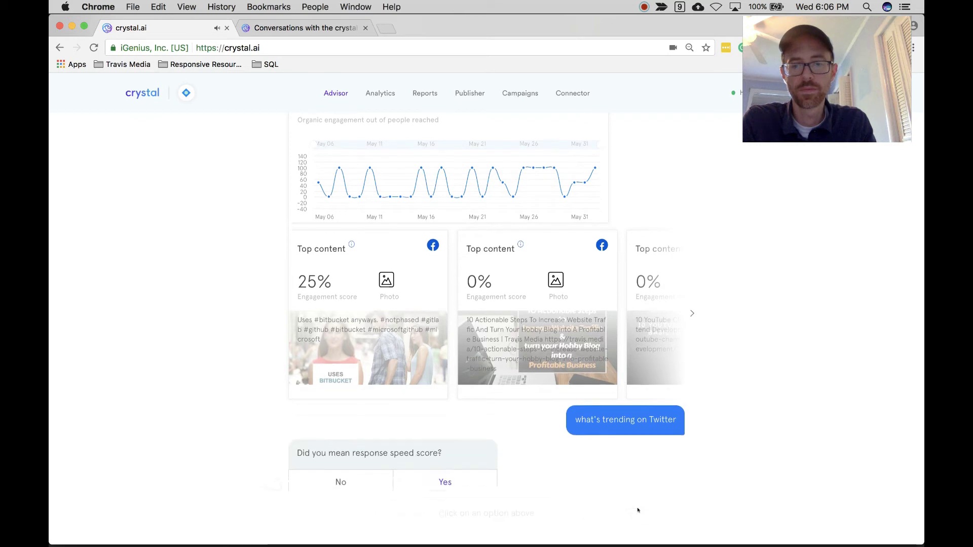
{"action": "left_click", "coordinate": [439, 476]}
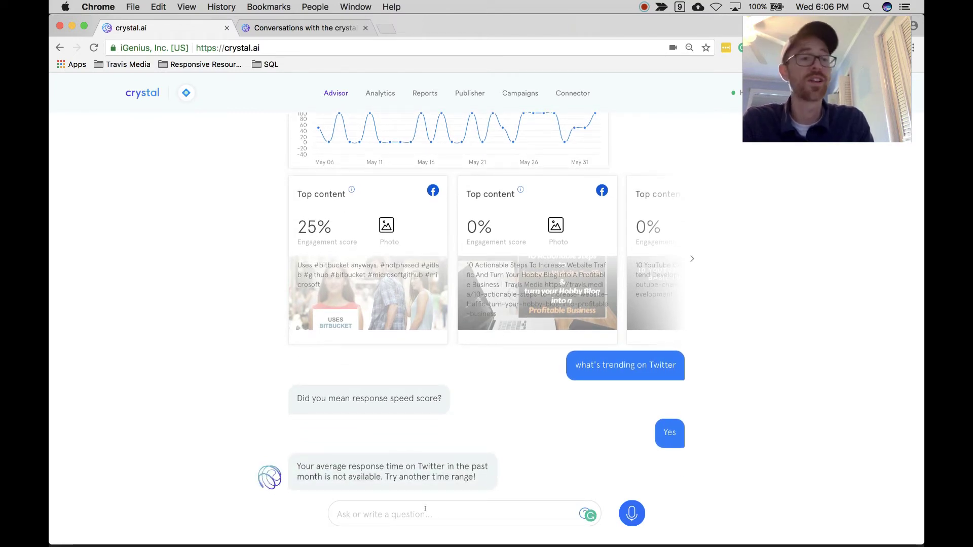
{"action": "left_click", "coordinate": [632, 513]}
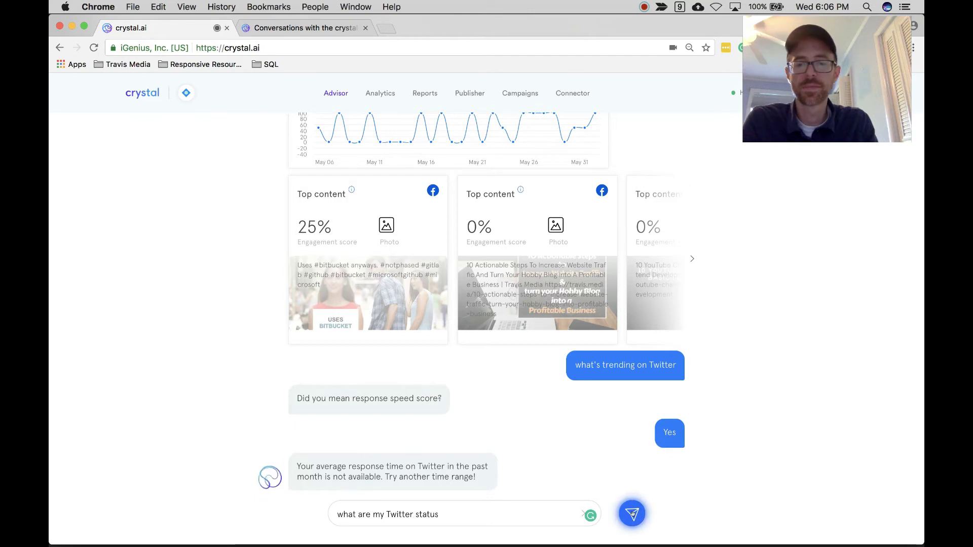
{"action": "left_click", "coordinate": [632, 515]}
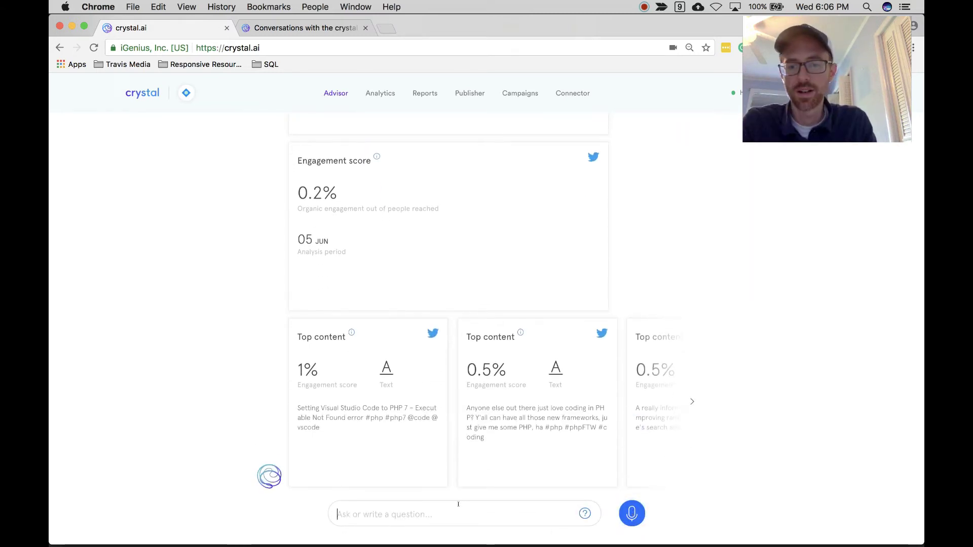
Dictate 'do I have any visitors on my site', then scroll the help article to its campaign questions
{"action": "left_click", "coordinate": [629, 511]}
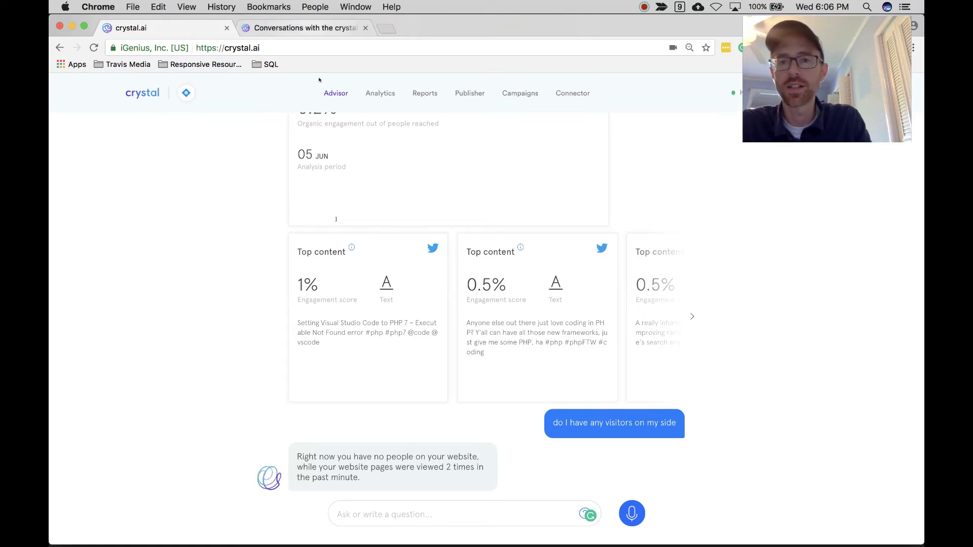
{"action": "left_click", "coordinate": [311, 27]}
{"action": "scroll", "coordinate": [393, 299], "scroll_direction": "down", "scroll_amount": 5}
{"action": "scroll", "coordinate": [393, 299], "scroll_direction": "down", "scroll_amount": 2}
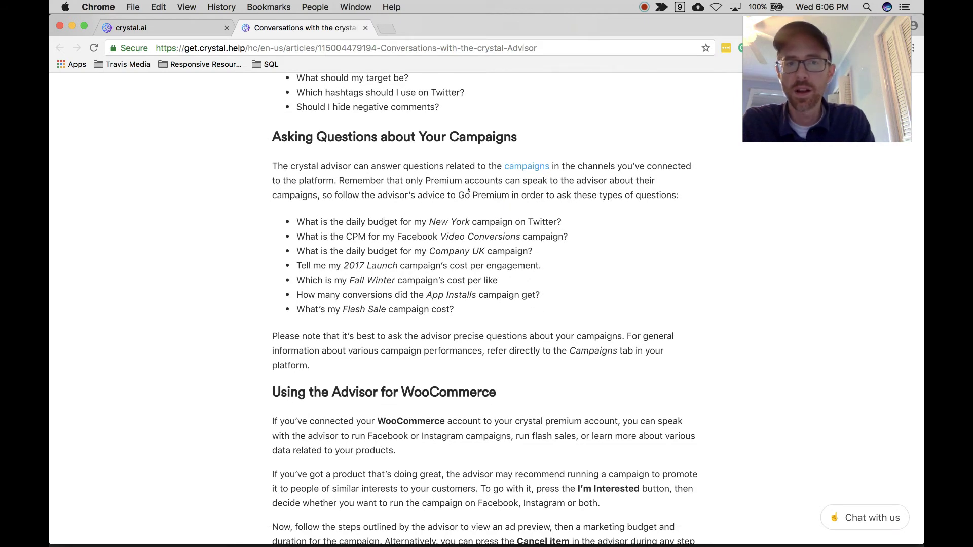
Look over the help article's example Advisor questions, then go back to the Advisor chat
{"action": "scroll", "coordinate": [468, 190], "scroll_direction": "down", "scroll_amount": 10}
{"action": "scroll", "coordinate": [381, 227], "scroll_direction": "up", "scroll_amount": 10}
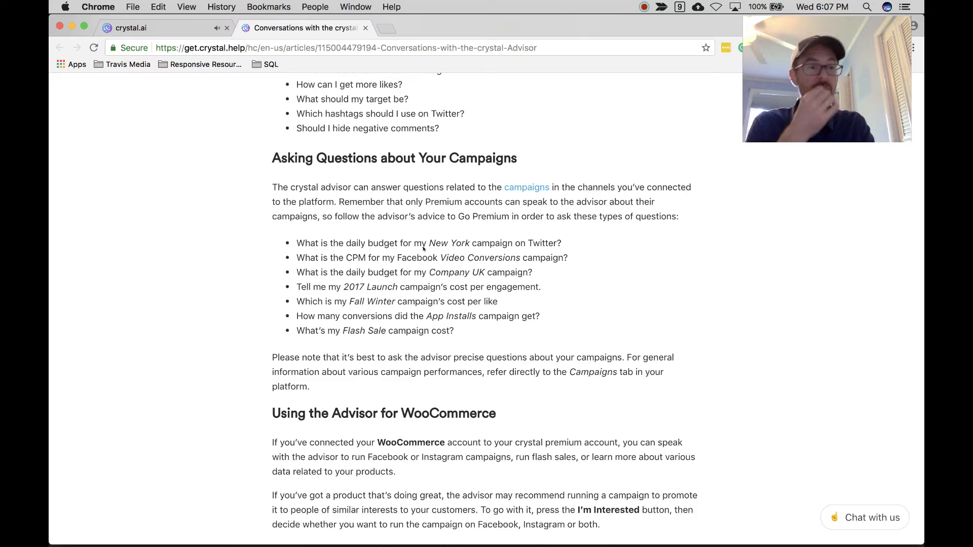
{"action": "scroll", "coordinate": [423, 248], "scroll_direction": "up", "scroll_amount": 5}
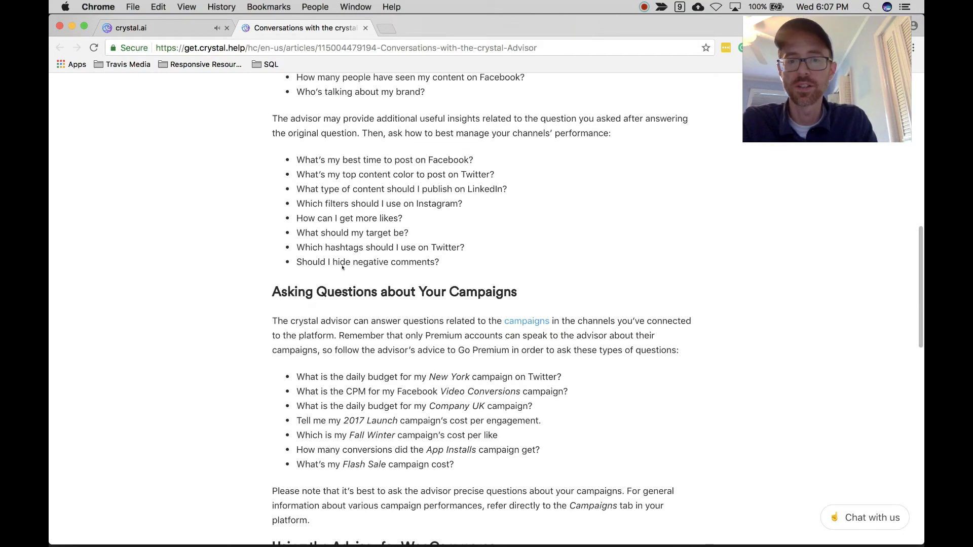
{"action": "scroll", "coordinate": [354, 170], "scroll_direction": "up", "scroll_amount": 1}
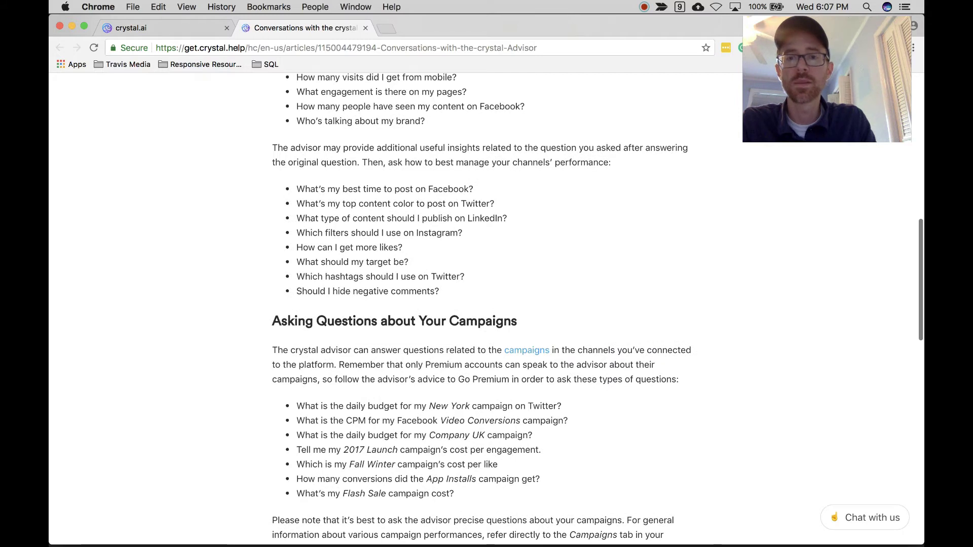
{"action": "key", "text": "super+1"}
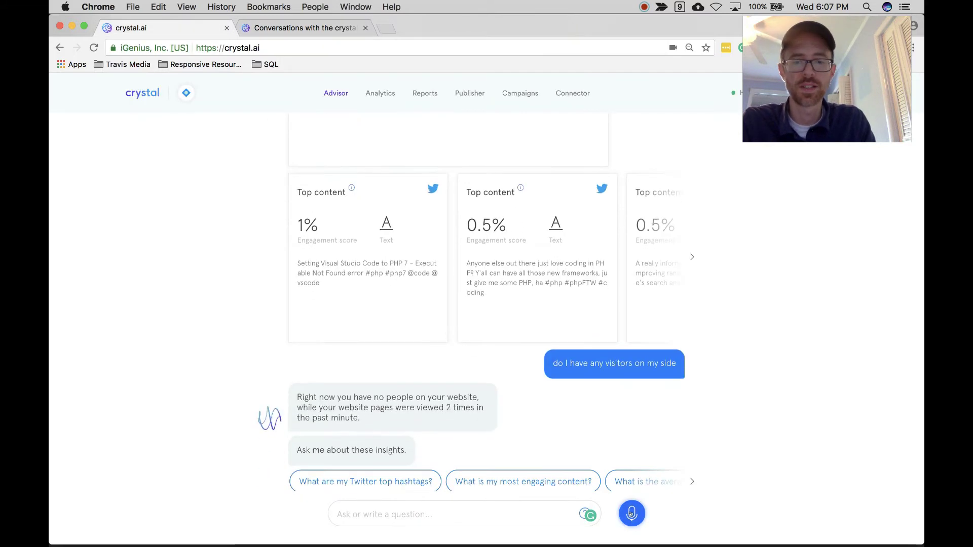
Ask the best Facebook posting time (06:15–09:15 PM) and visitor devices (86% desktop), then open Analytics
{"action": "type", "text": "what's the"}
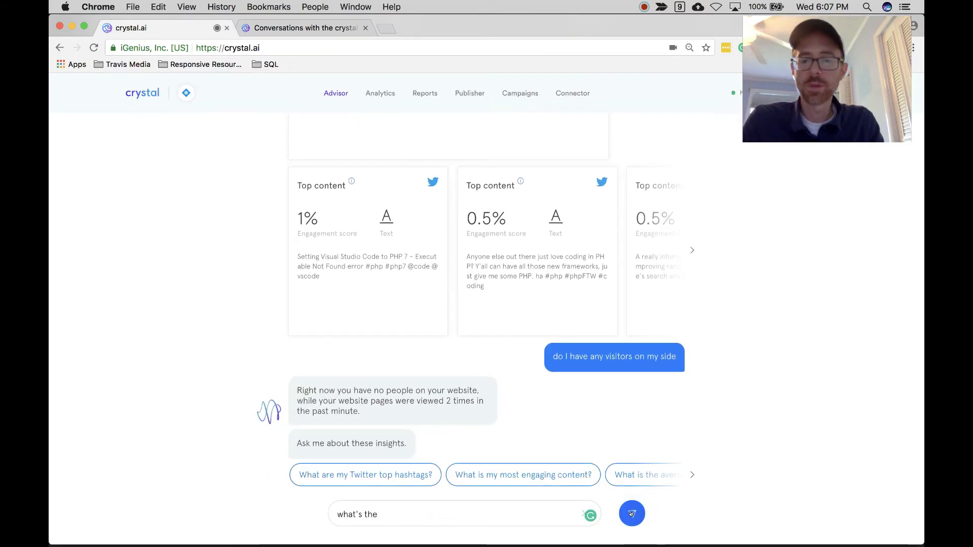
{"action": "type", "text": " best time to post on Facebook"}
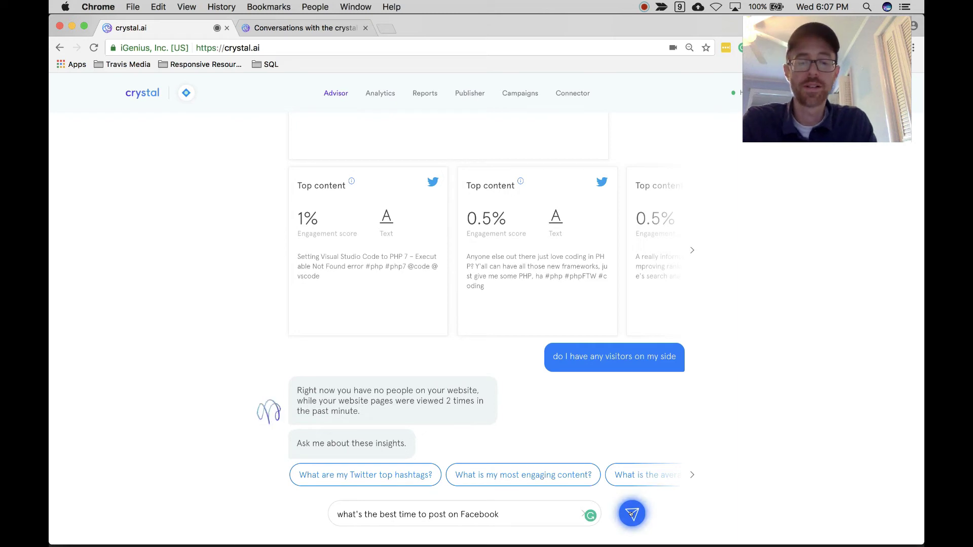
{"action": "left_click", "coordinate": [631, 514]}
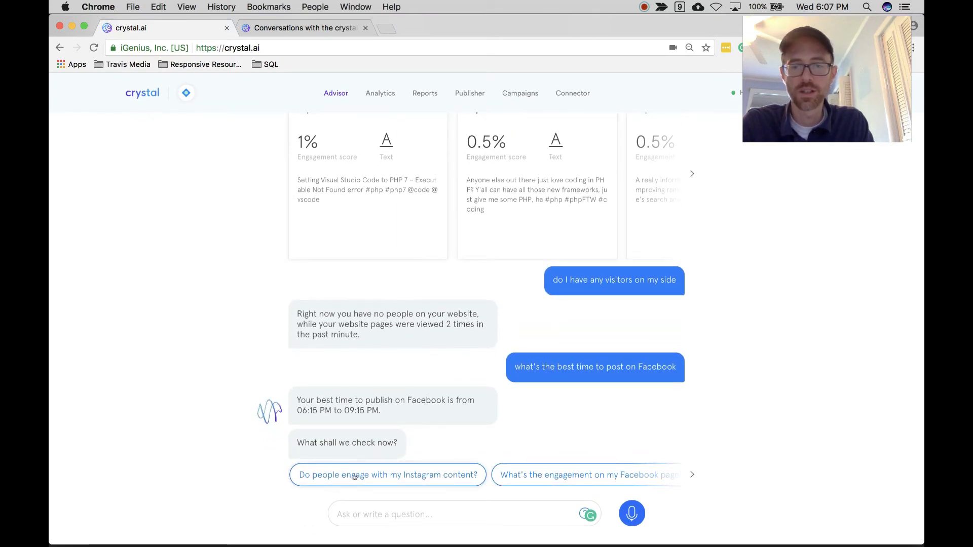
{"action": "left_click", "coordinate": [690, 475]}
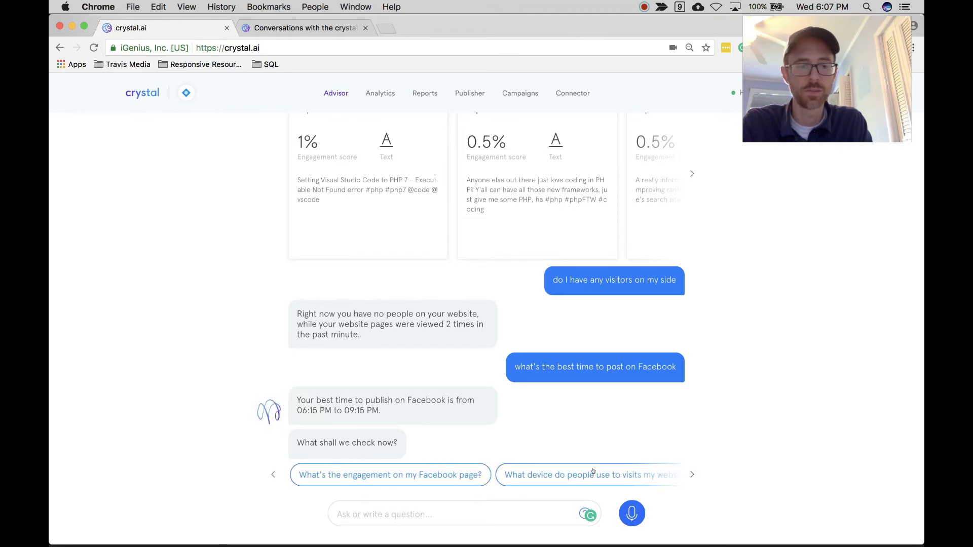
{"action": "left_click", "coordinate": [594, 473]}
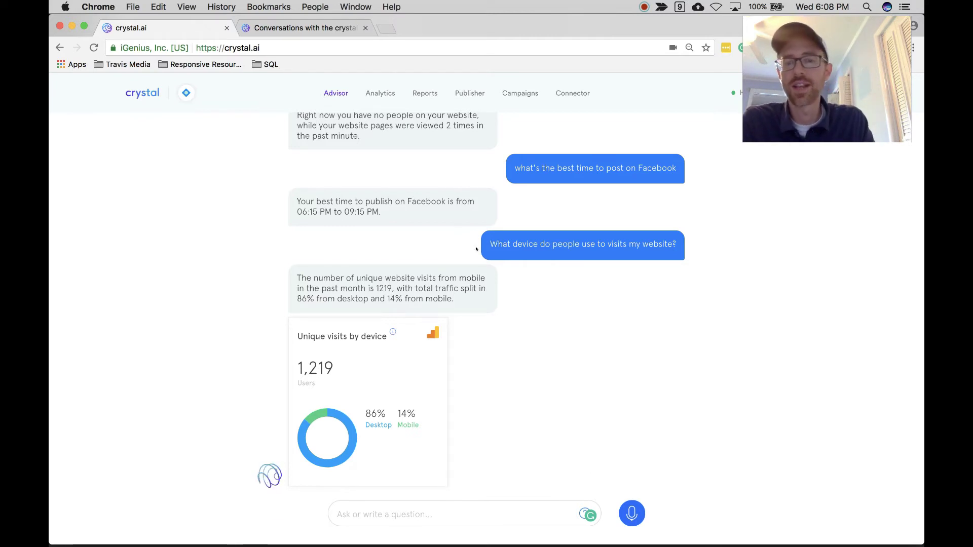
{"action": "left_click", "coordinate": [382, 94]}
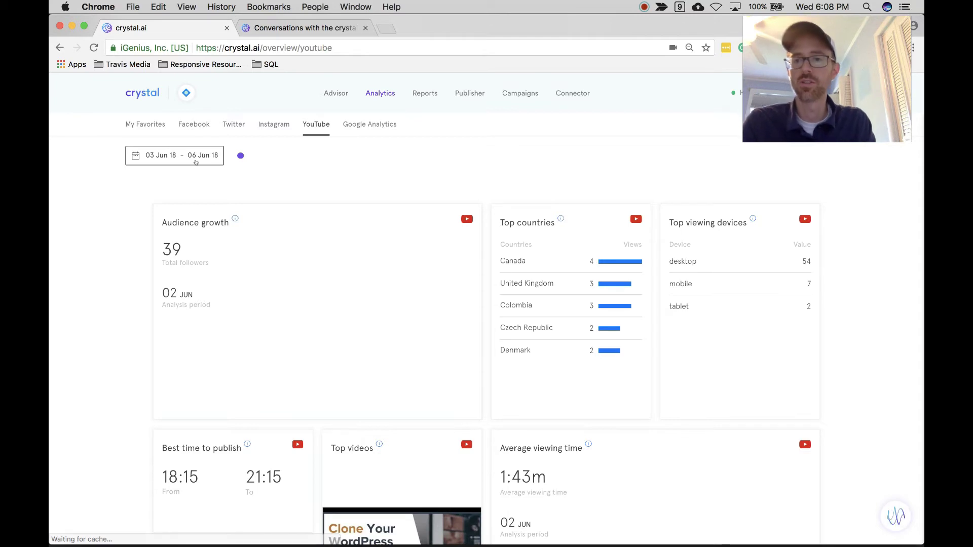
Scroll through the YouTube analytics cards
{"action": "scroll", "coordinate": [385, 336], "scroll_direction": "down", "scroll_amount": 5}
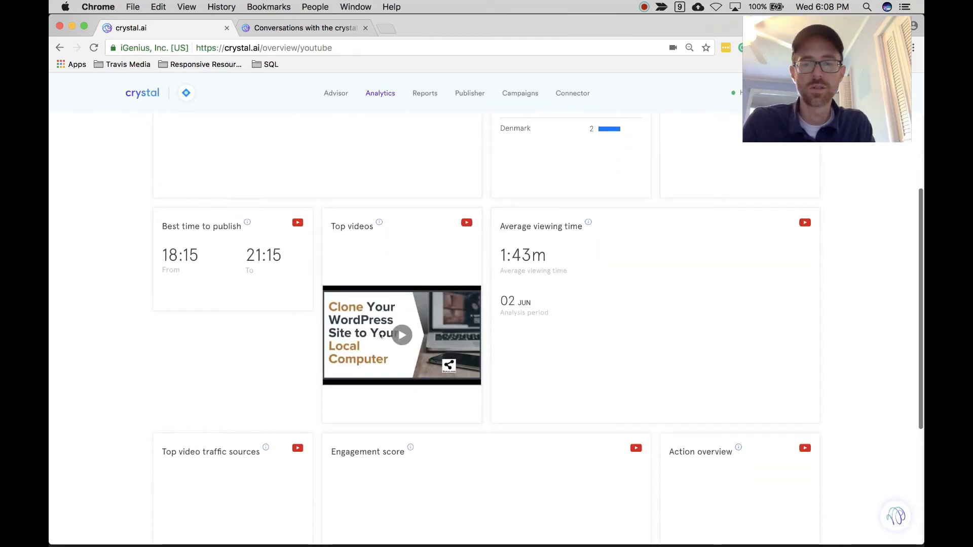
{"action": "scroll", "coordinate": [384, 338], "scroll_direction": "down", "scroll_amount": 3}
{"action": "scroll", "coordinate": [385, 339], "scroll_direction": "down", "scroll_amount": 1}
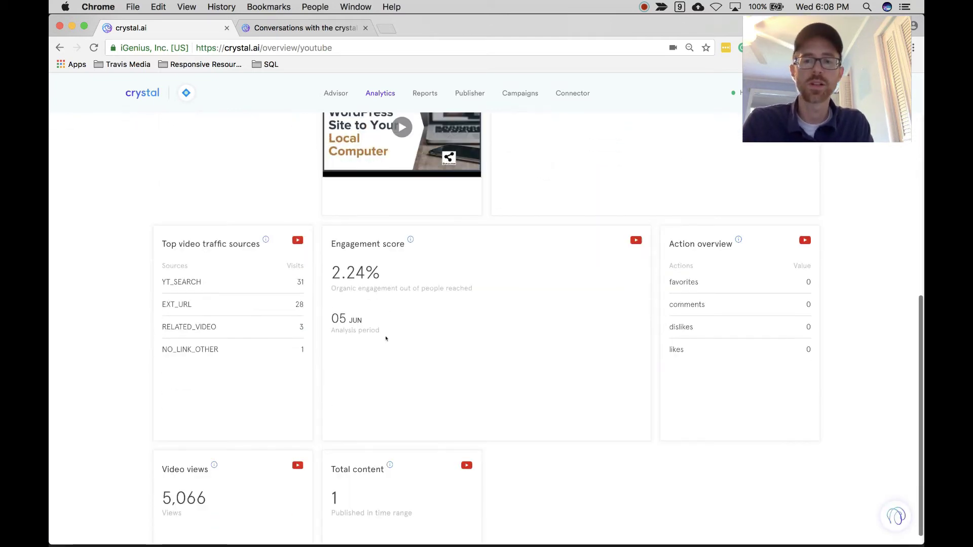
{"action": "scroll", "coordinate": [386, 339], "scroll_direction": "down", "scroll_amount": 1}
{"action": "scroll", "coordinate": [386, 338], "scroll_direction": "up", "scroll_amount": 10}
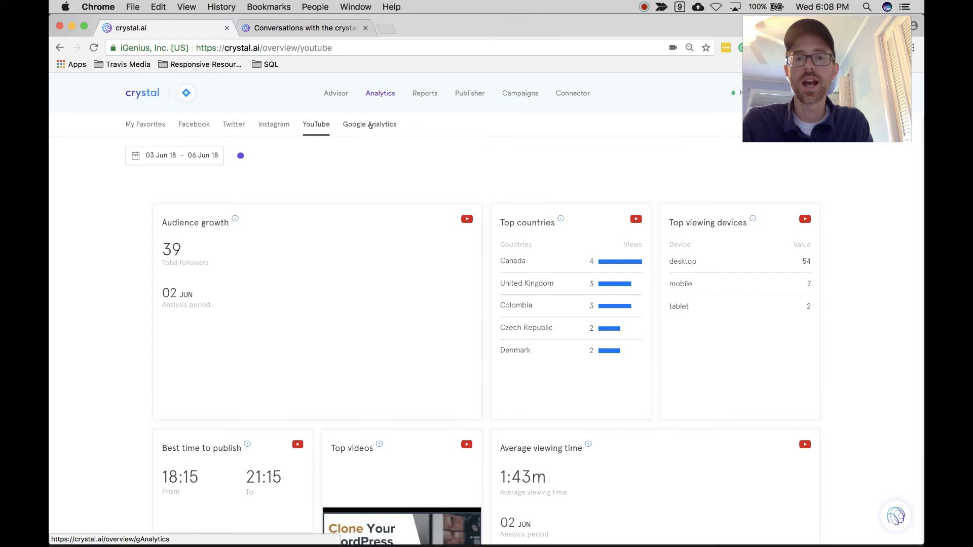
Switch to the Twitter analytics and scroll through its cards
{"action": "left_click", "coordinate": [237, 125]}
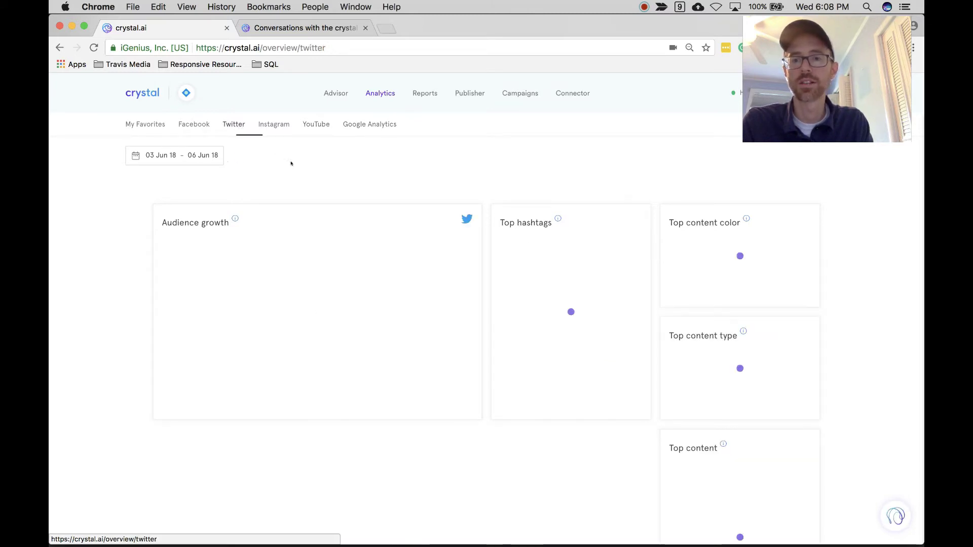
{"action": "scroll", "coordinate": [291, 252], "scroll_direction": "down", "scroll_amount": 10}
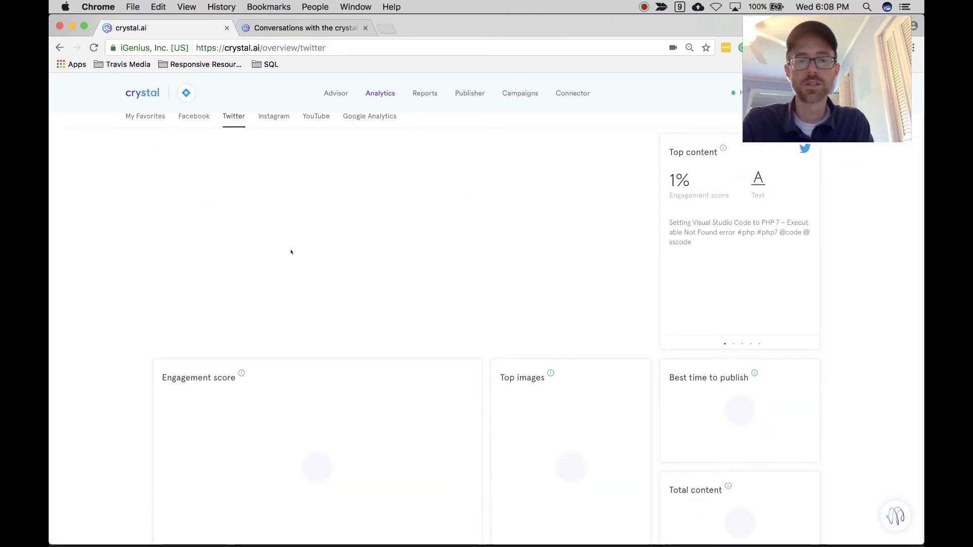
{"action": "scroll", "coordinate": [291, 252], "scroll_direction": "down", "scroll_amount": 10}
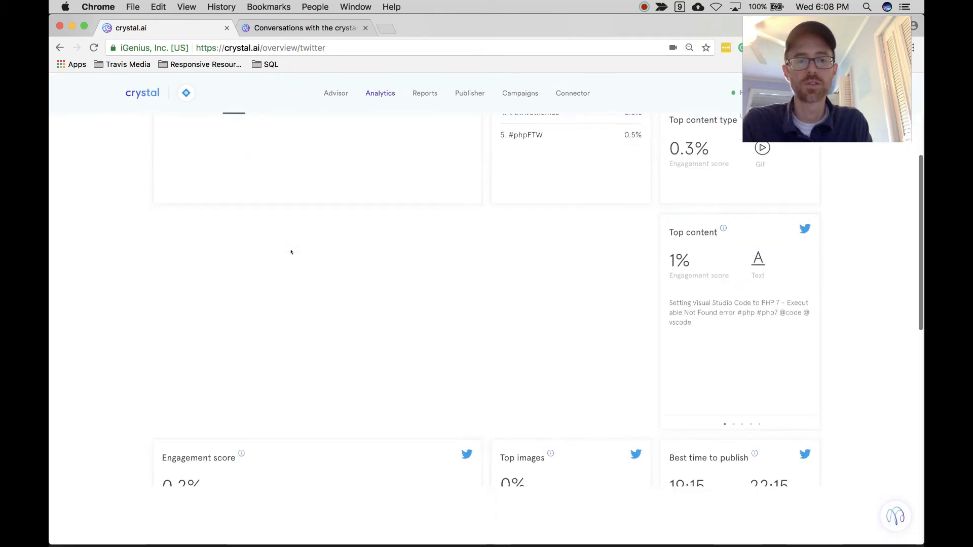
{"action": "scroll", "coordinate": [412, 252], "scroll_direction": "down", "scroll_amount": 2}
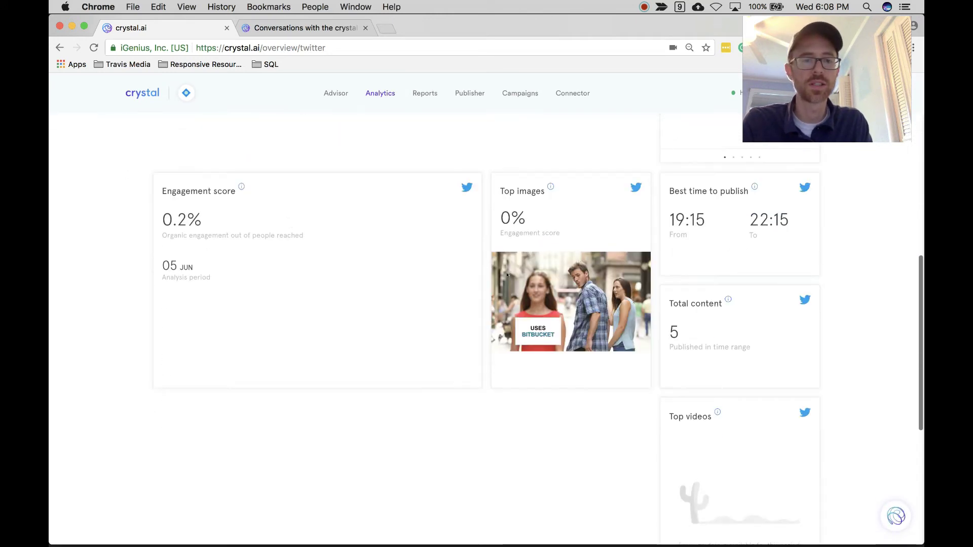
{"action": "scroll", "coordinate": [505, 276], "scroll_direction": "down", "scroll_amount": 2}
{"action": "scroll", "coordinate": [574, 254], "scroll_direction": "up", "scroll_amount": 2}
{"action": "scroll", "coordinate": [575, 254], "scroll_direction": "up", "scroll_amount": 10}
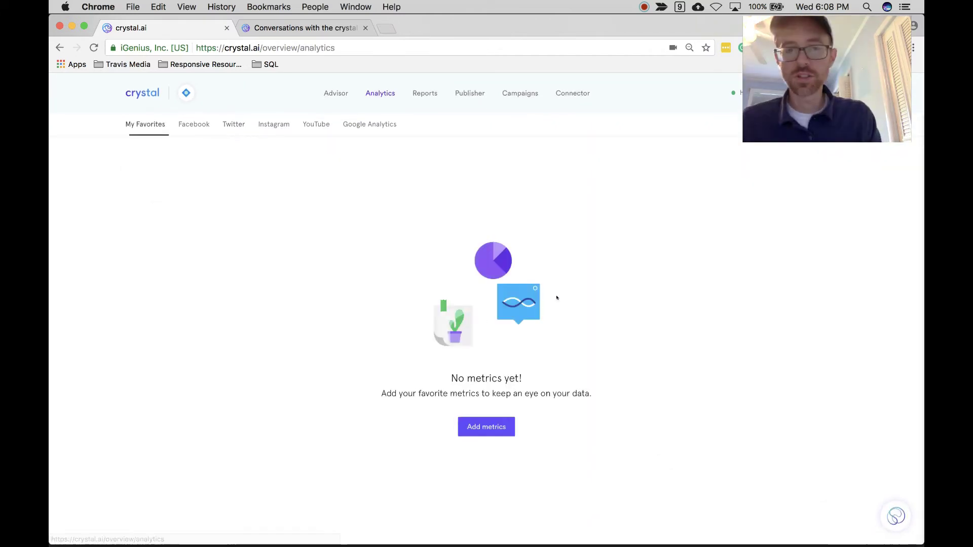
List metrics to add to My Favorites, toggle Statistics and Content, then go to Reports
{"action": "left_click", "coordinate": [501, 425]}
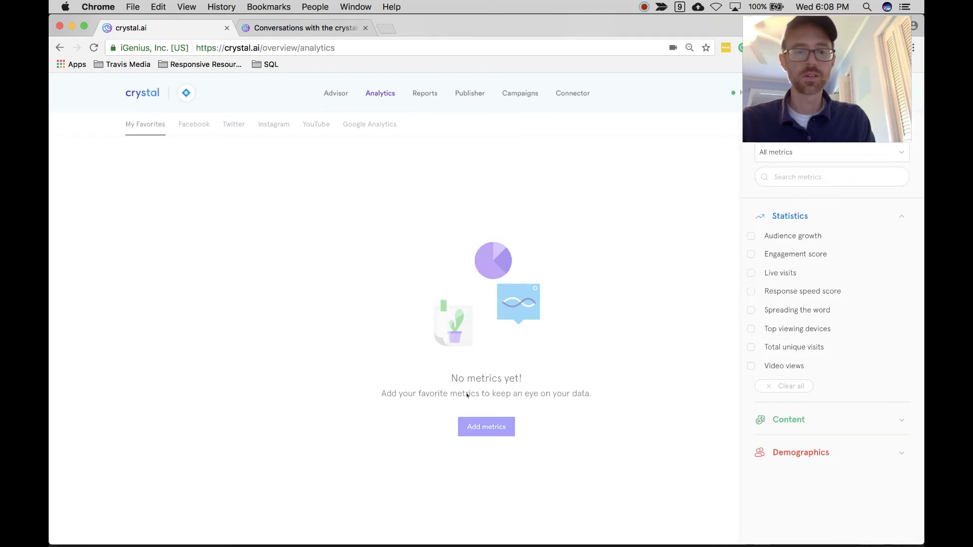
{"action": "left_click", "coordinate": [784, 223]}
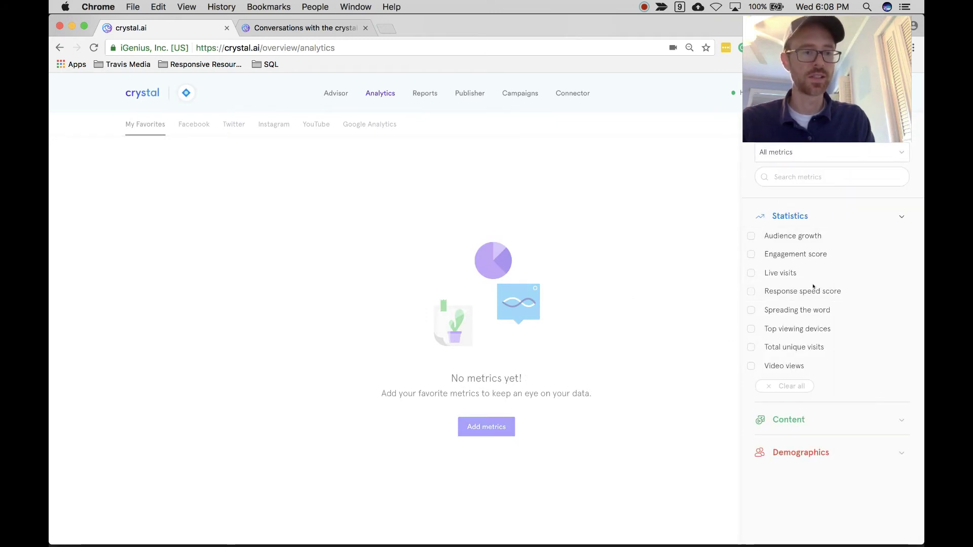
{"action": "left_click", "coordinate": [780, 250]}
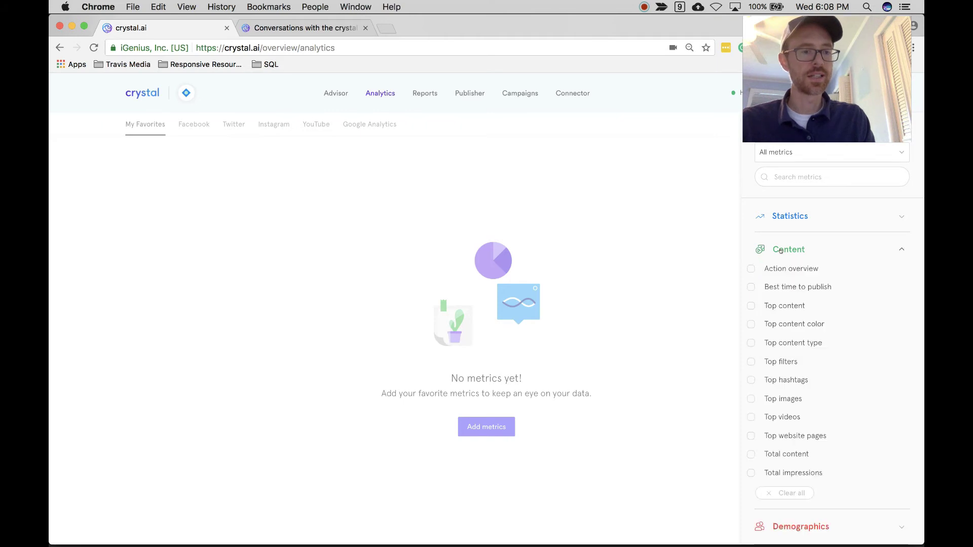
{"action": "left_click", "coordinate": [801, 526]}
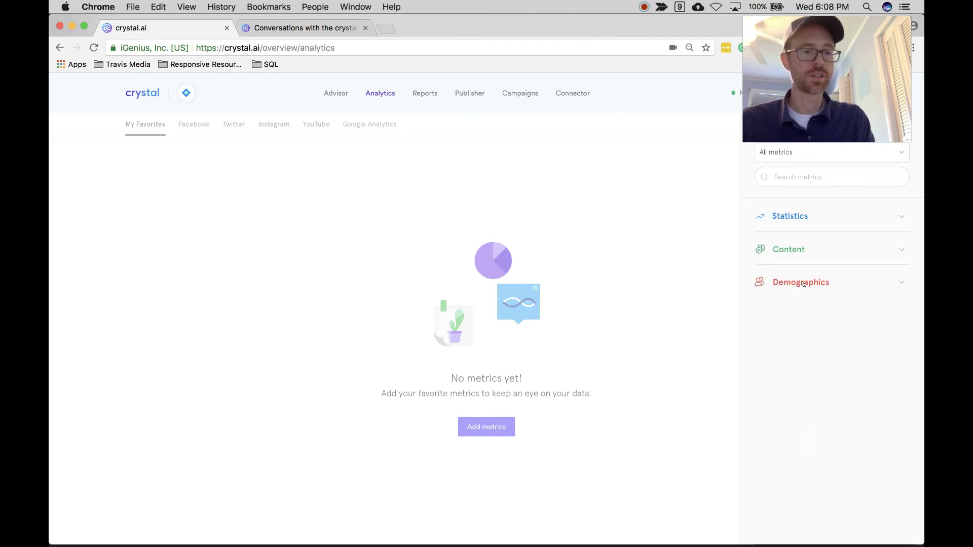
{"action": "left_click", "coordinate": [422, 93]}
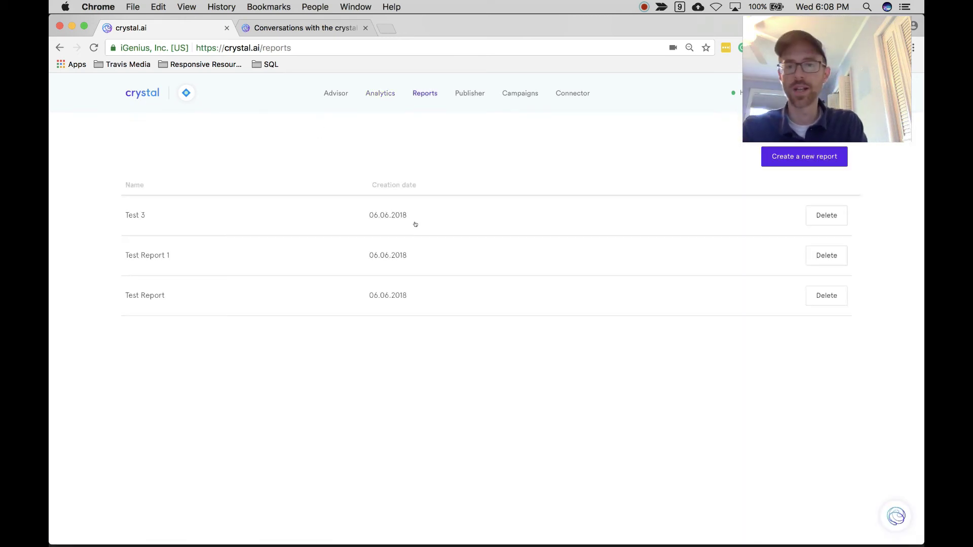
Create a new report named 'Youtube'
{"action": "left_click", "coordinate": [792, 160]}
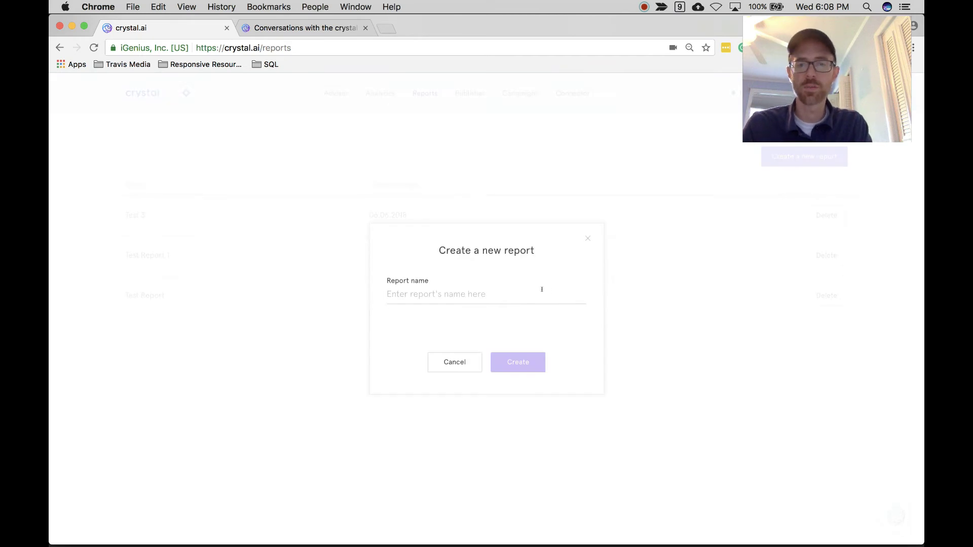
{"action": "left_click", "coordinate": [542, 289]}
{"action": "type", "text": "Yotu e"}
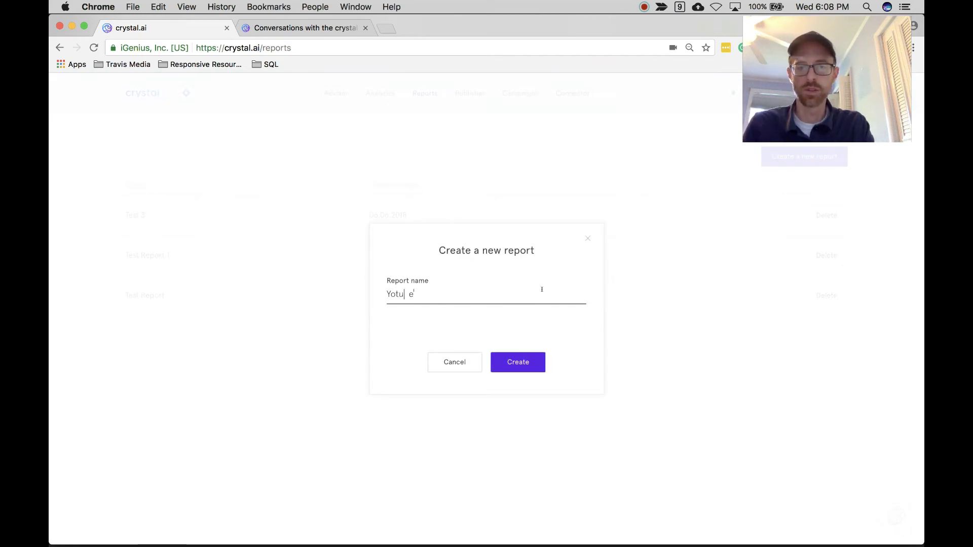
{"action": "key", "text": "BackSpace"}
{"action": "key", "text": "BackSpace"}
{"action": "type", "text": "utube"}
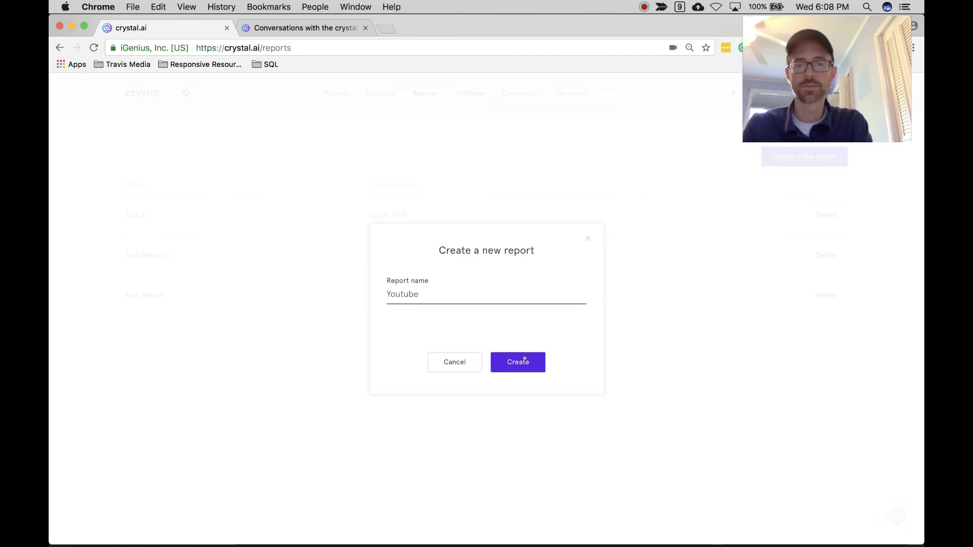
{"action": "key", "text": "Return"}
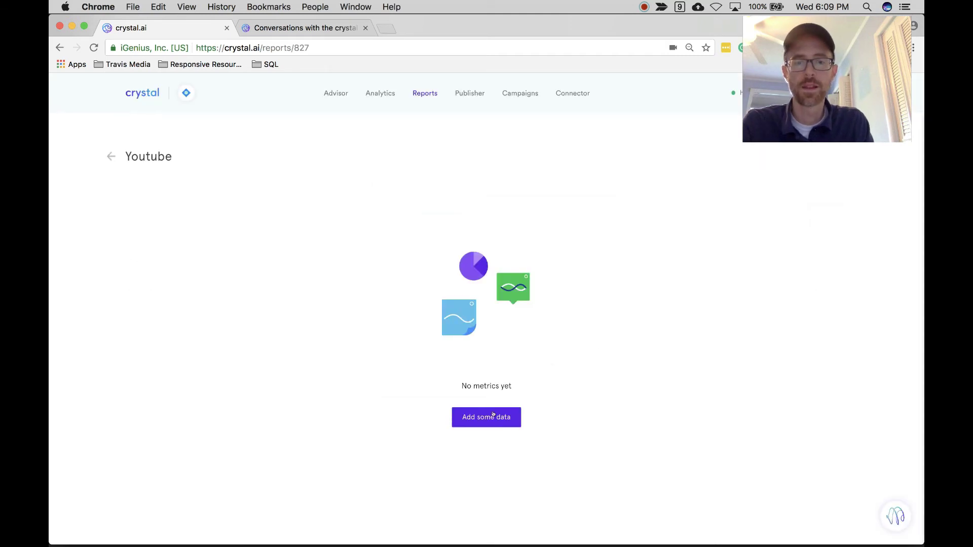
Add the YouTube metrics Top viewing devices and Top videos to the report
{"action": "left_click", "coordinate": [487, 417]}
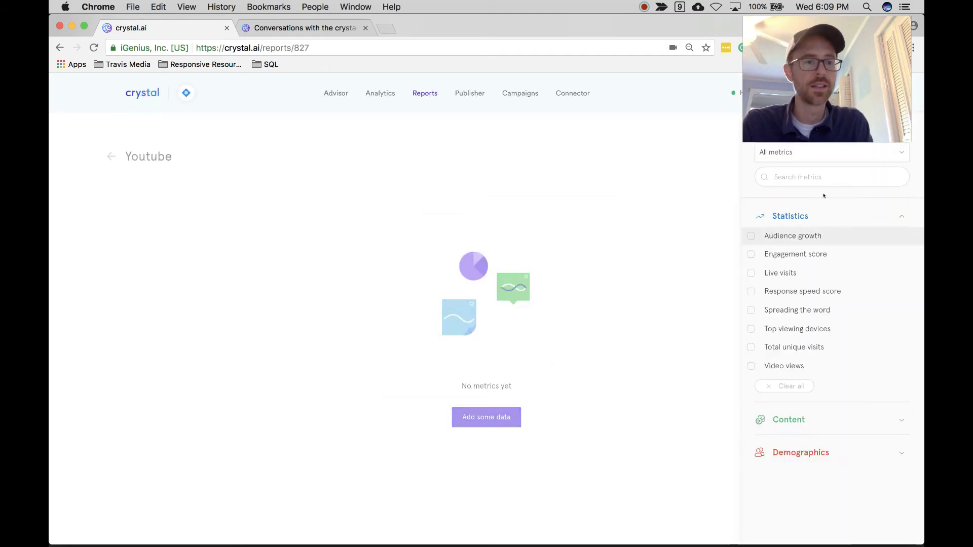
{"action": "left_click", "coordinate": [808, 153]}
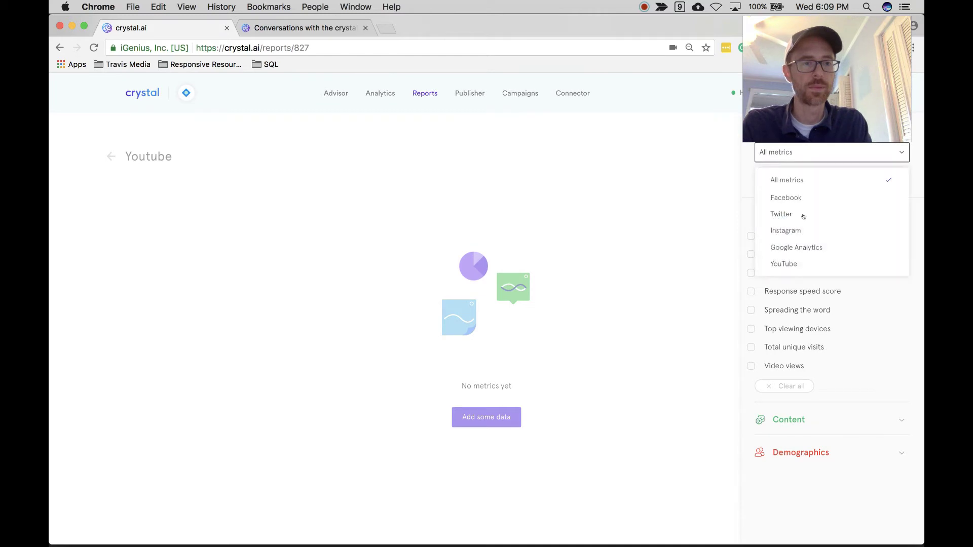
{"action": "left_click", "coordinate": [795, 265]}
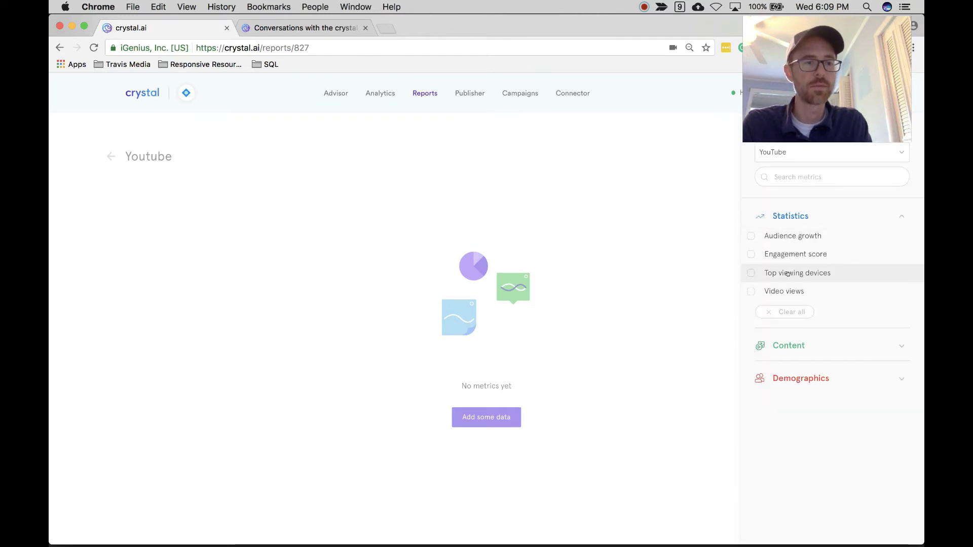
{"action": "left_click", "coordinate": [787, 274]}
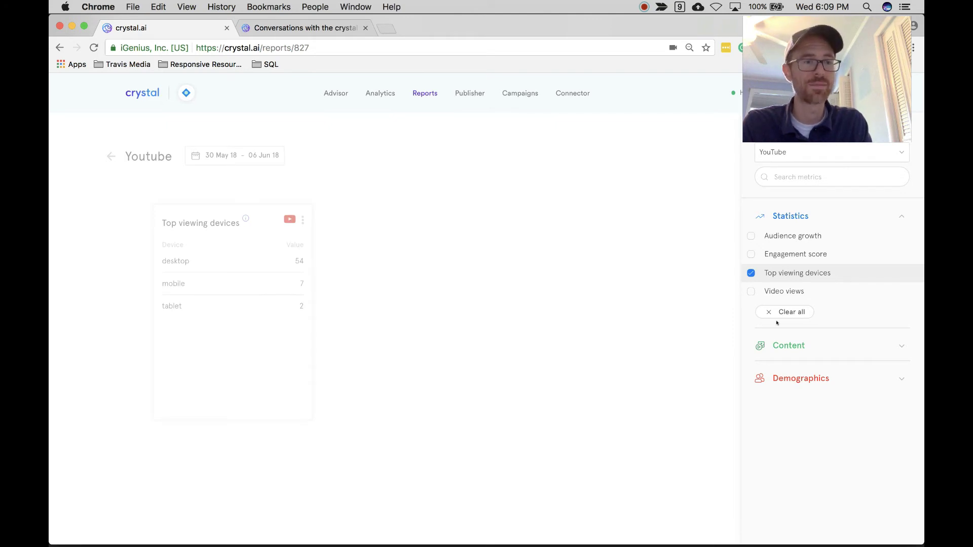
{"action": "left_click", "coordinate": [774, 344]}
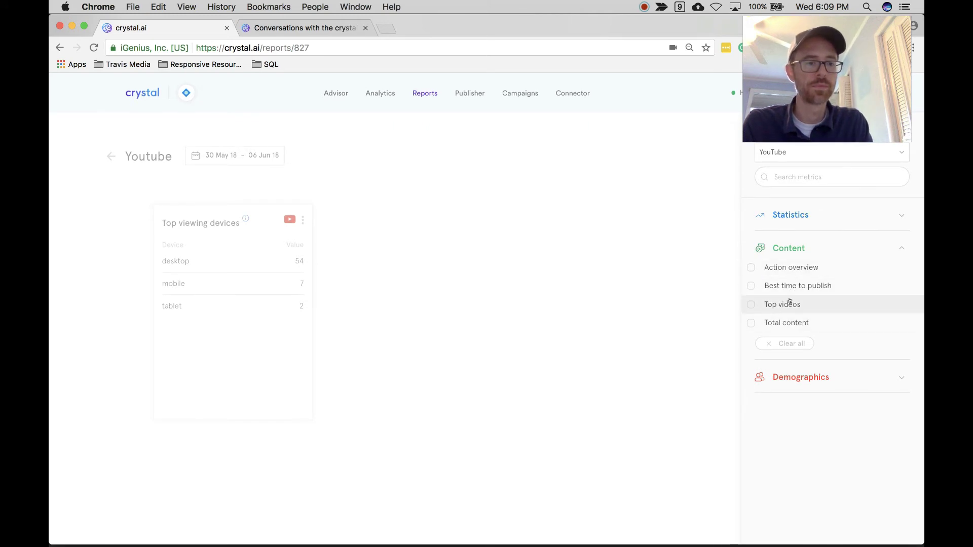
{"action": "left_click", "coordinate": [789, 302]}
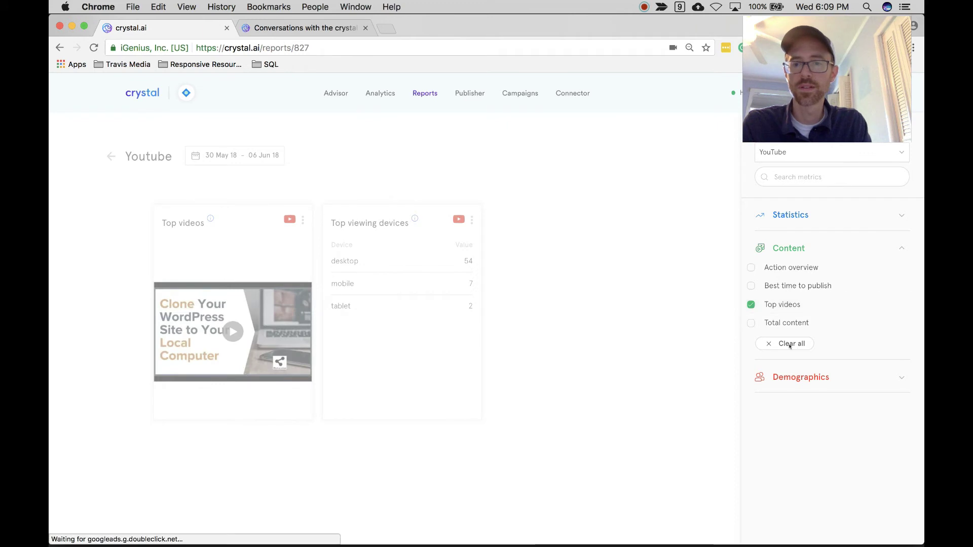
Add Top video traffic sources and Average viewing time, then return to the reports list
{"action": "left_click", "coordinate": [795, 377]}
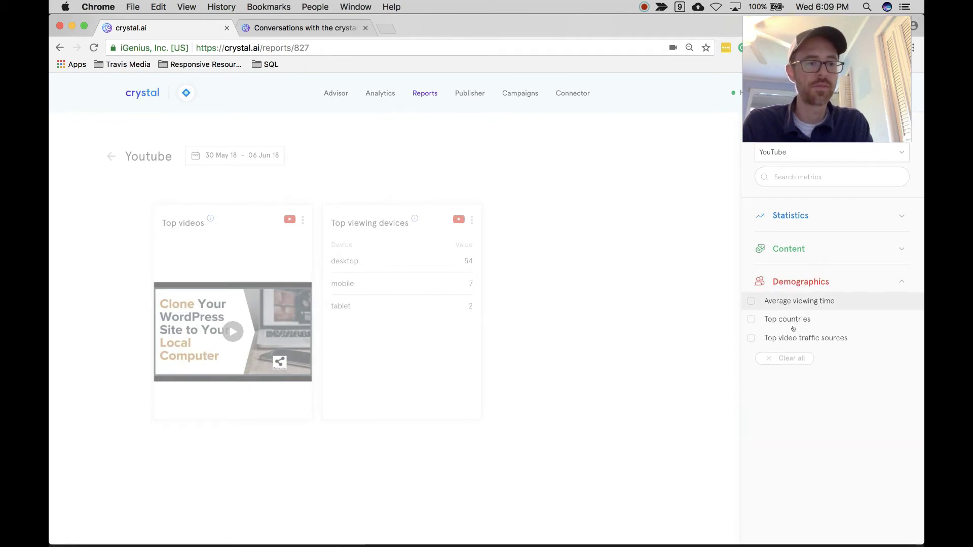
{"action": "left_click", "coordinate": [800, 337]}
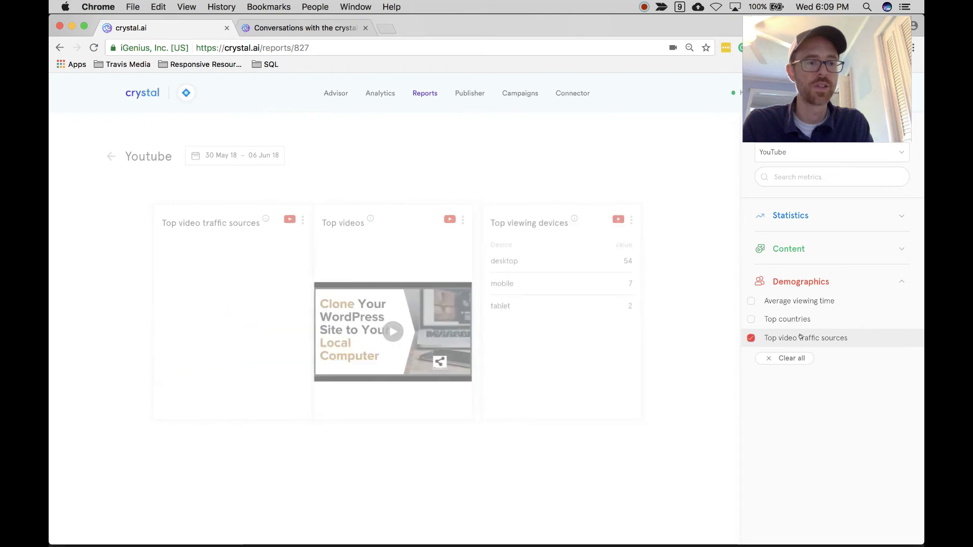
{"action": "left_click", "coordinate": [805, 301]}
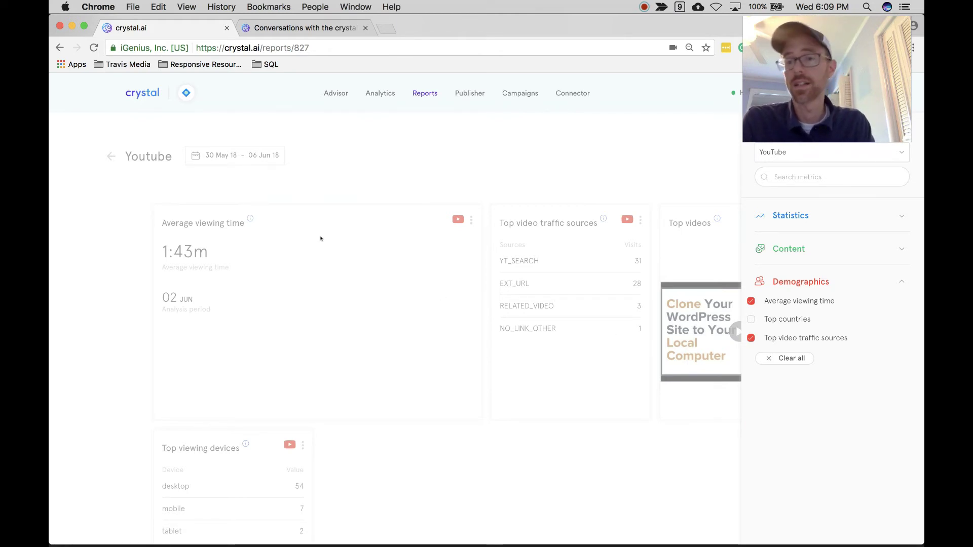
{"action": "left_click", "coordinate": [103, 156]}
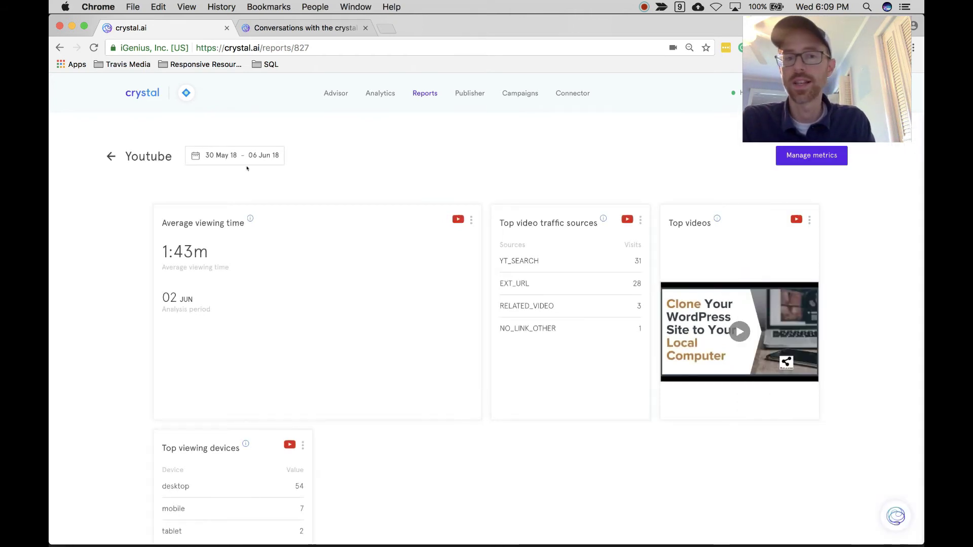
{"action": "left_click", "coordinate": [104, 156]}
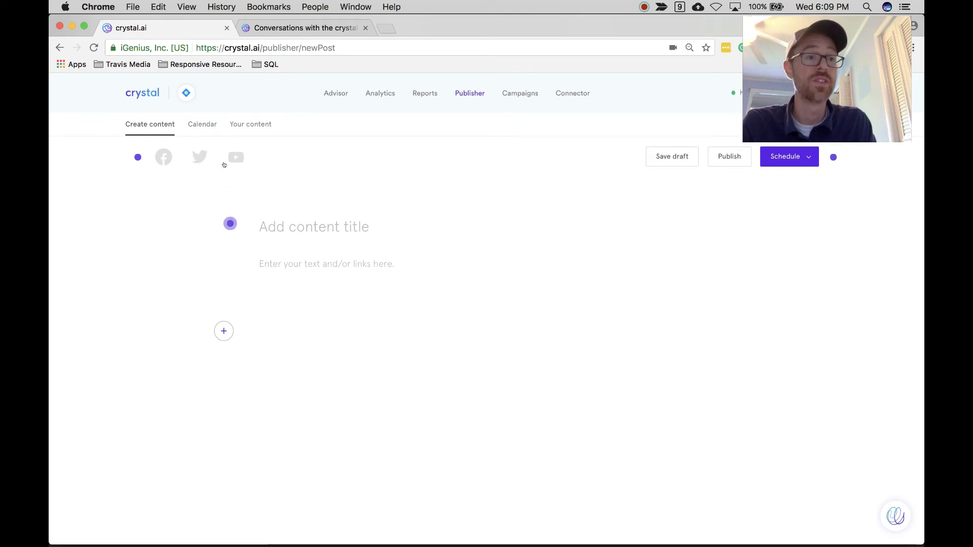
Write a draft post titled 'Hello' with placeholder body text
{"action": "left_click", "coordinate": [292, 232]}
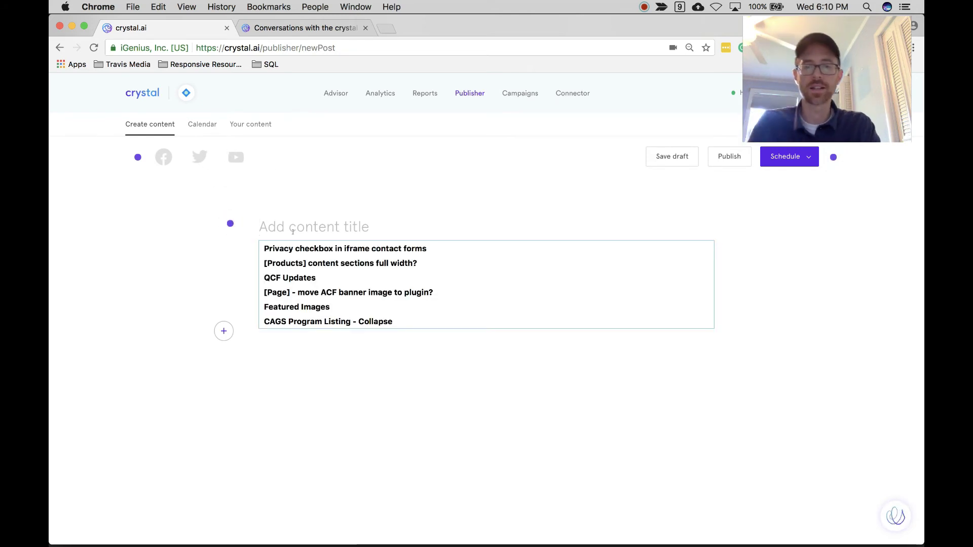
{"action": "type", "text": "Hellpo"}
{"action": "left_click", "coordinate": [259, 263]}
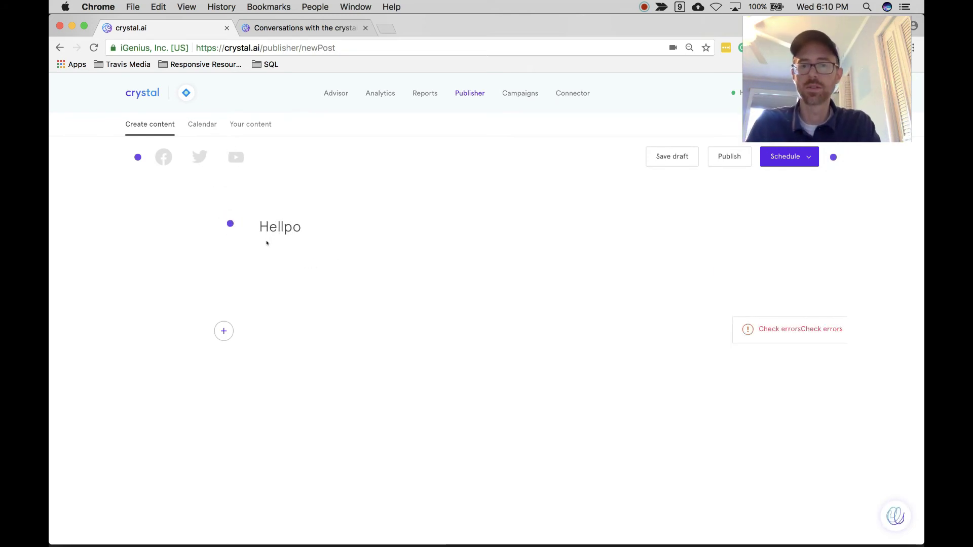
{"action": "left_click", "coordinate": [285, 227]}
{"action": "key", "text": "BackSpace"}
{"action": "left_click", "coordinate": [288, 254]}
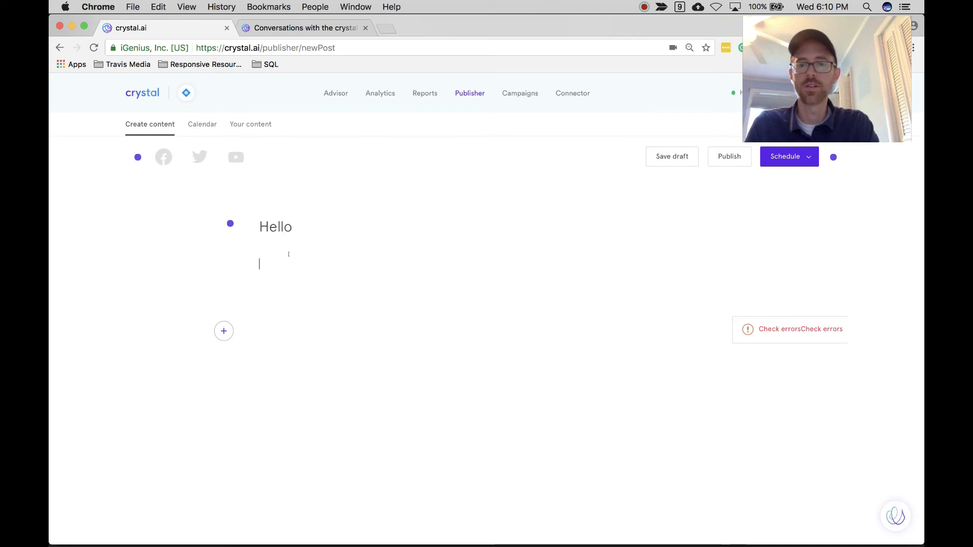
{"action": "type", "text": "a;lksjdf;klajsdfkl;ajsdf"}
{"action": "key", "text": "super+a"}
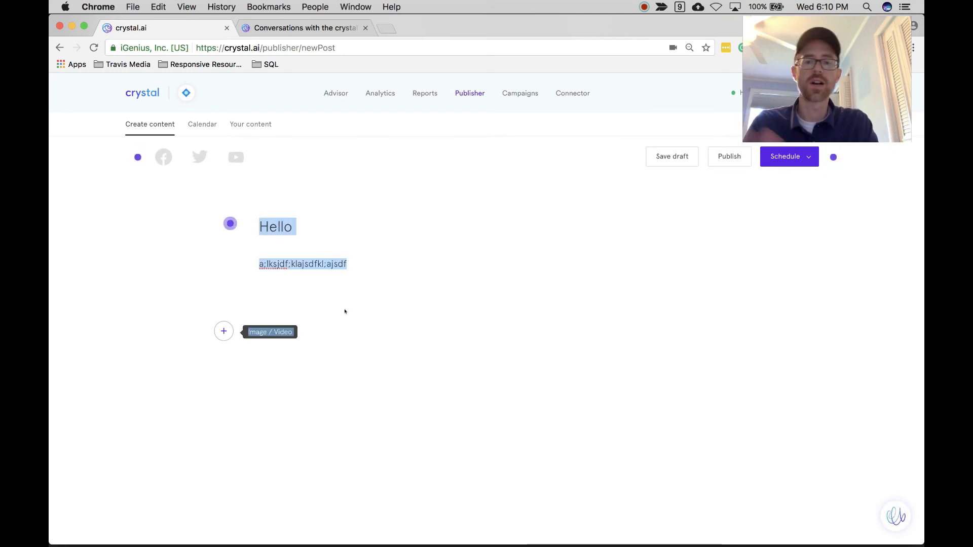
{"action": "left_click", "coordinate": [240, 332]}
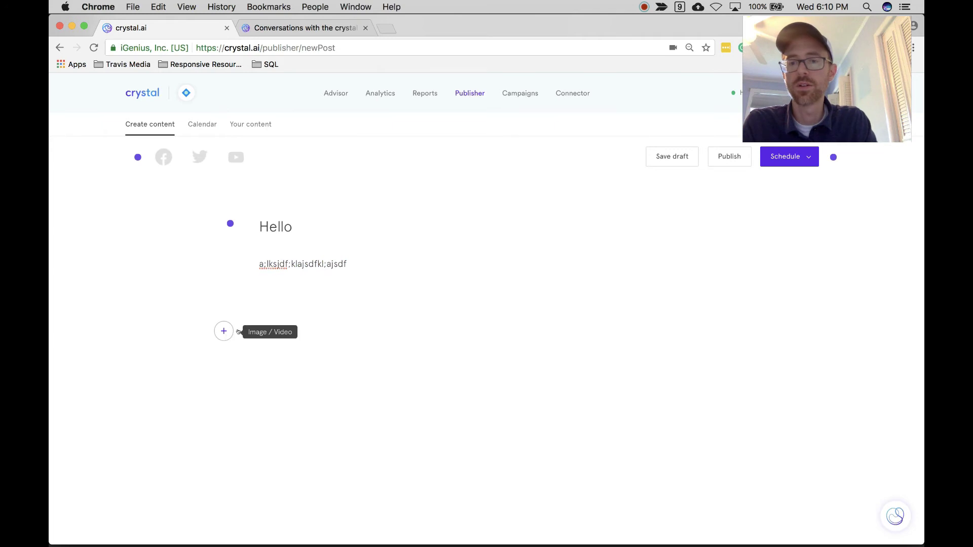
Try media, cancel, add Twitter as a channel, preview scheduling, then head to the Calendar
{"action": "left_click", "coordinate": [223, 332]}
{"action": "left_click", "coordinate": [623, 291]}
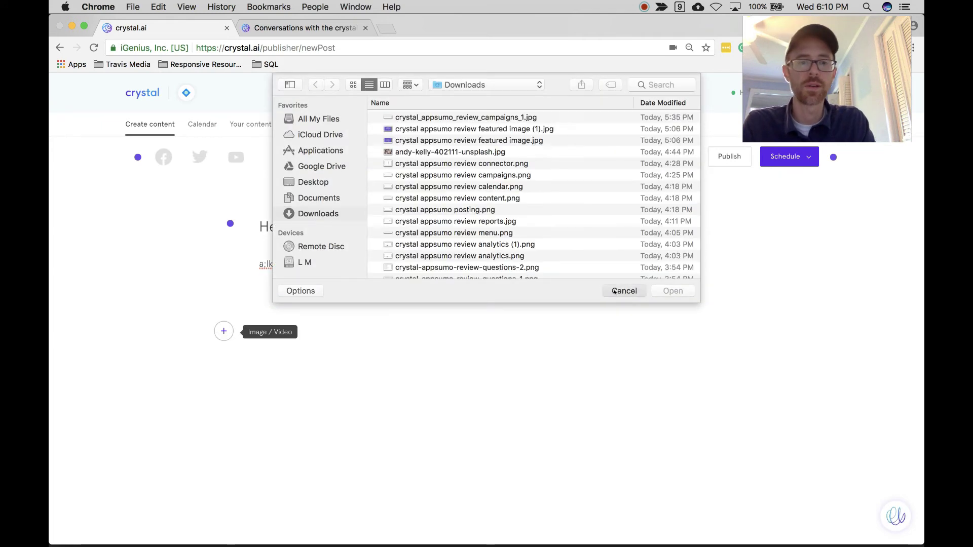
{"action": "left_click", "coordinate": [194, 159]}
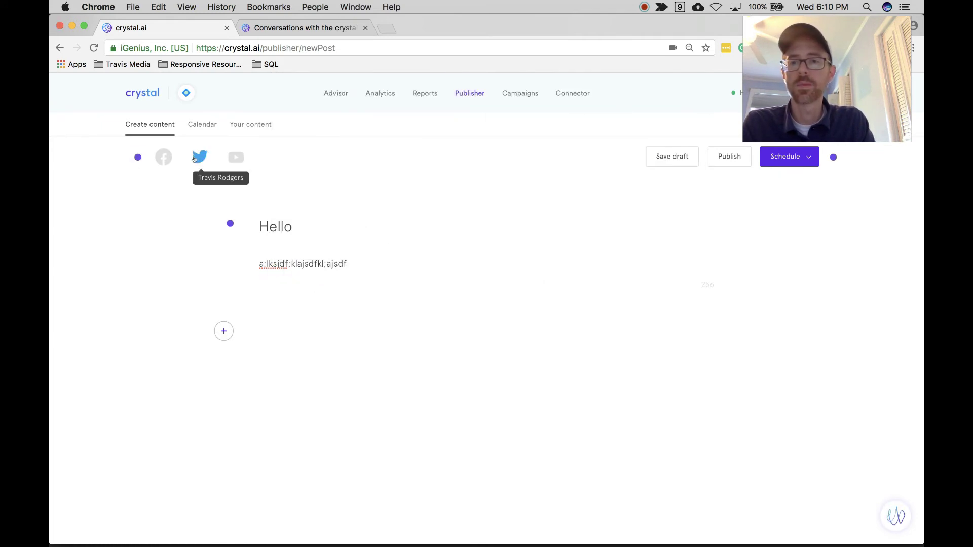
{"action": "left_click", "coordinate": [808, 158]}
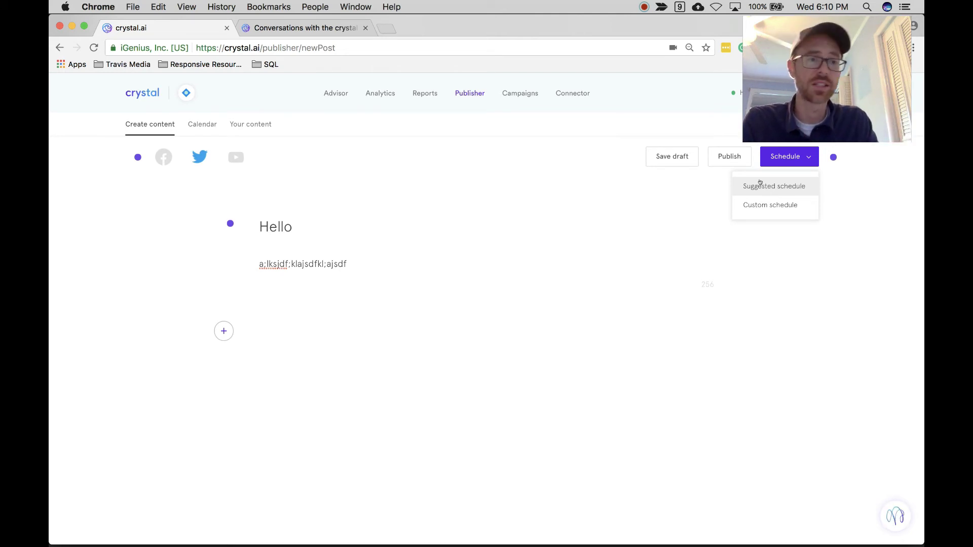
{"action": "left_click", "coordinate": [650, 203]}
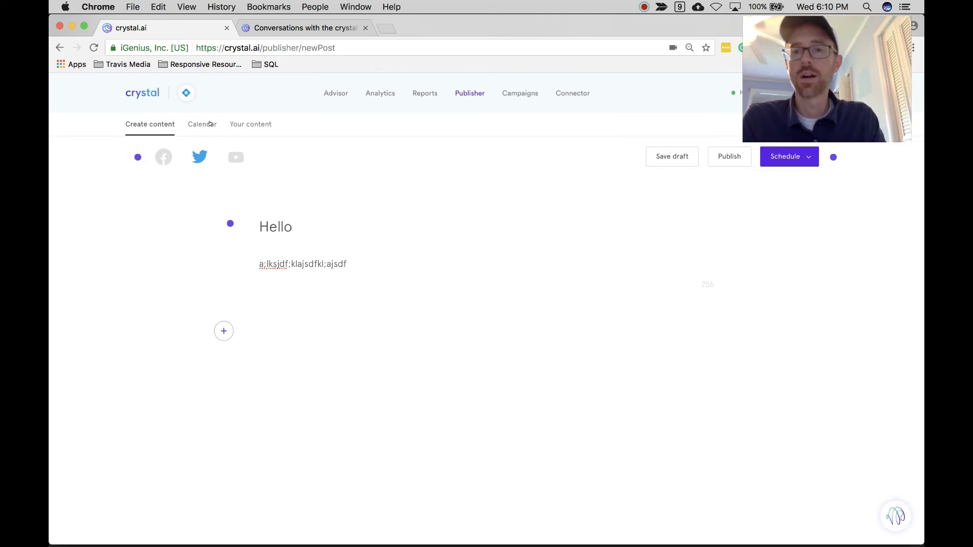
{"action": "left_click", "coordinate": [234, 124]}
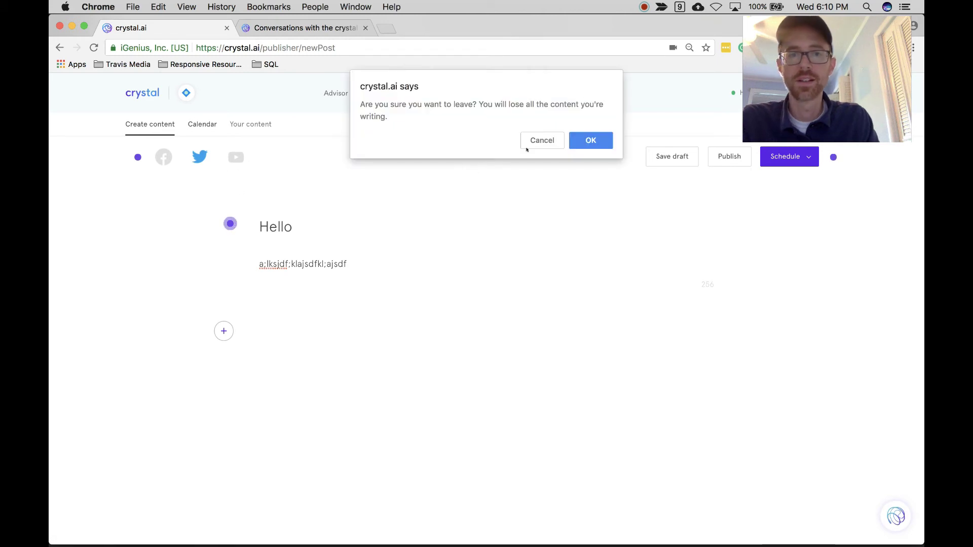
Discard the draft, check Friday 8 and Wednesday 6, view the Hello post, then open Campaigns
{"action": "left_click", "coordinate": [585, 141]}
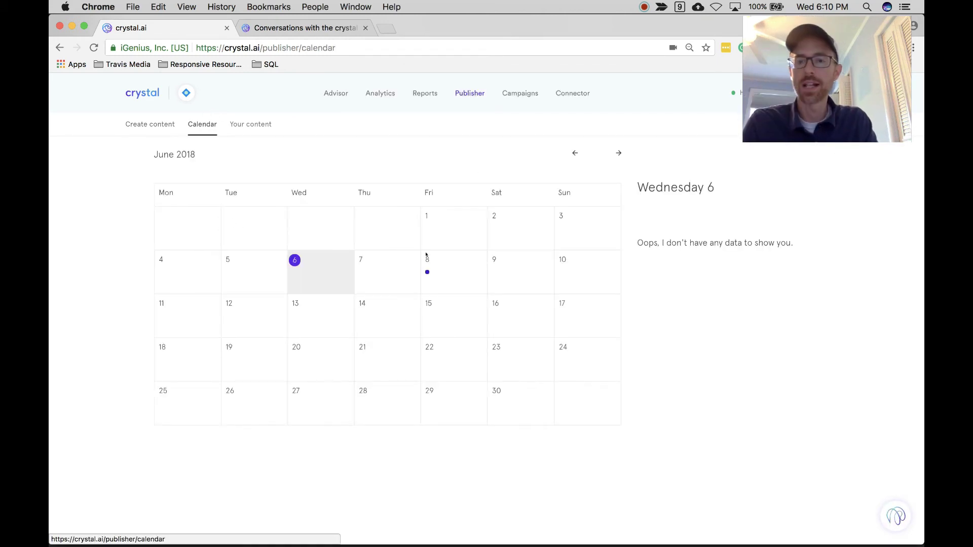
{"action": "left_click", "coordinate": [427, 276]}
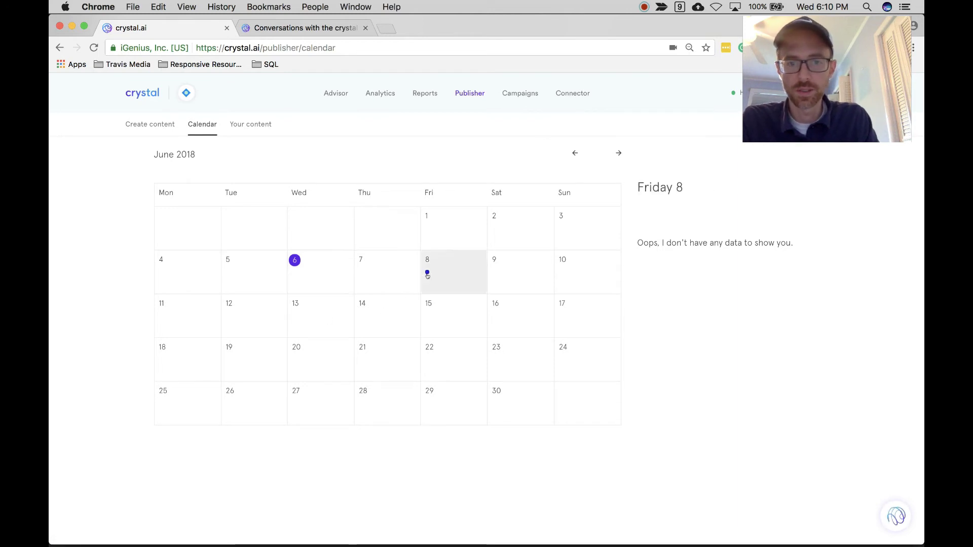
{"action": "left_click", "coordinate": [288, 270]}
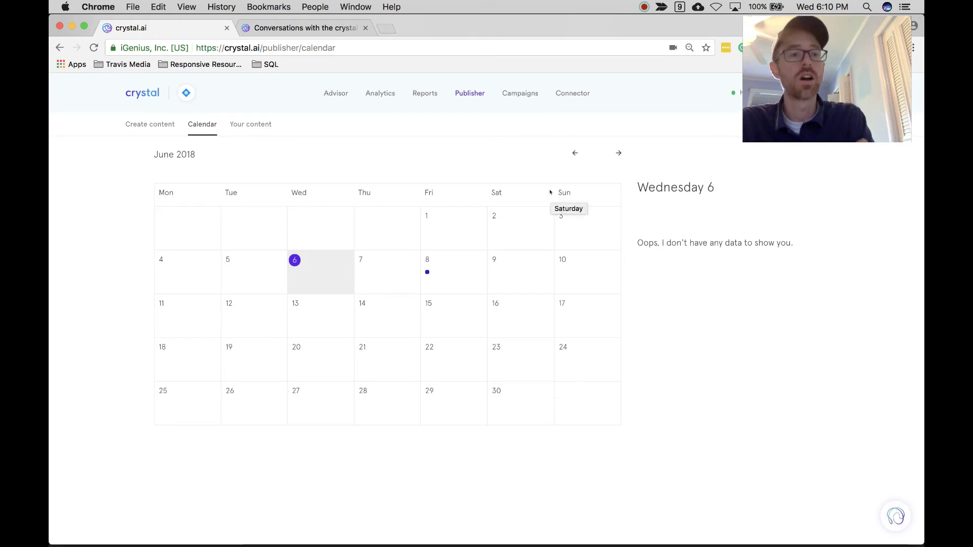
{"action": "left_click", "coordinate": [250, 124]}
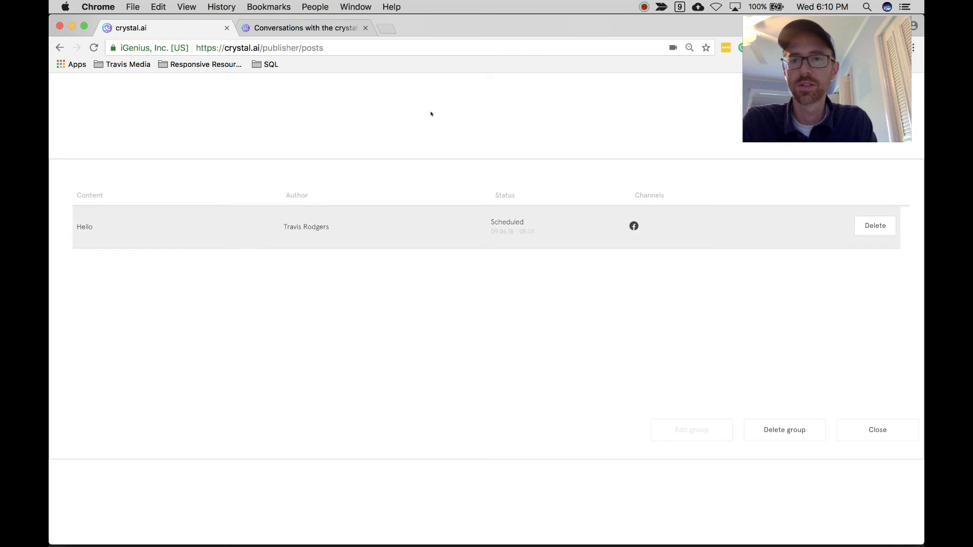
{"action": "left_click", "coordinate": [855, 432]}
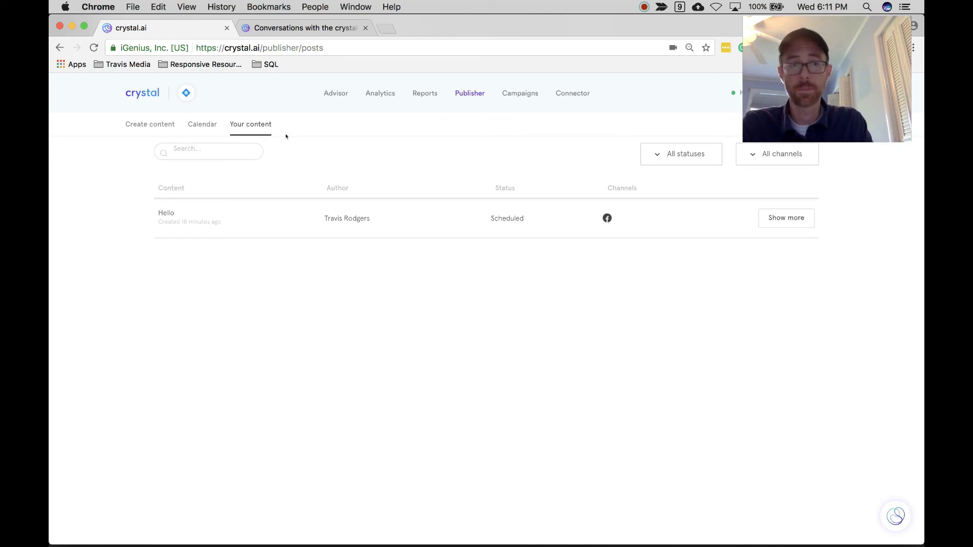
{"action": "left_click", "coordinate": [525, 93]}
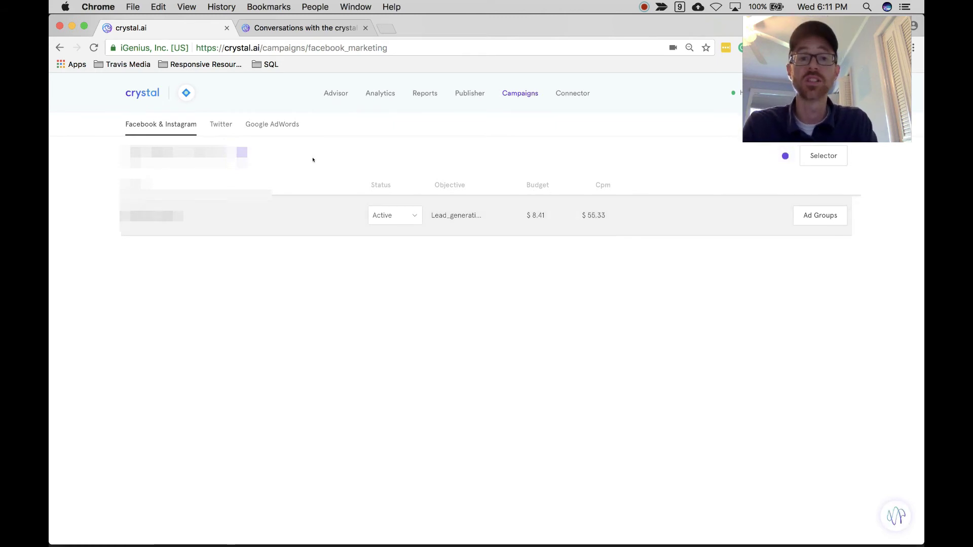
Open the Facebook & Instagram ad group to view its ad with $8.41 budget and $55.33 CPM
{"action": "left_click", "coordinate": [411, 214]}
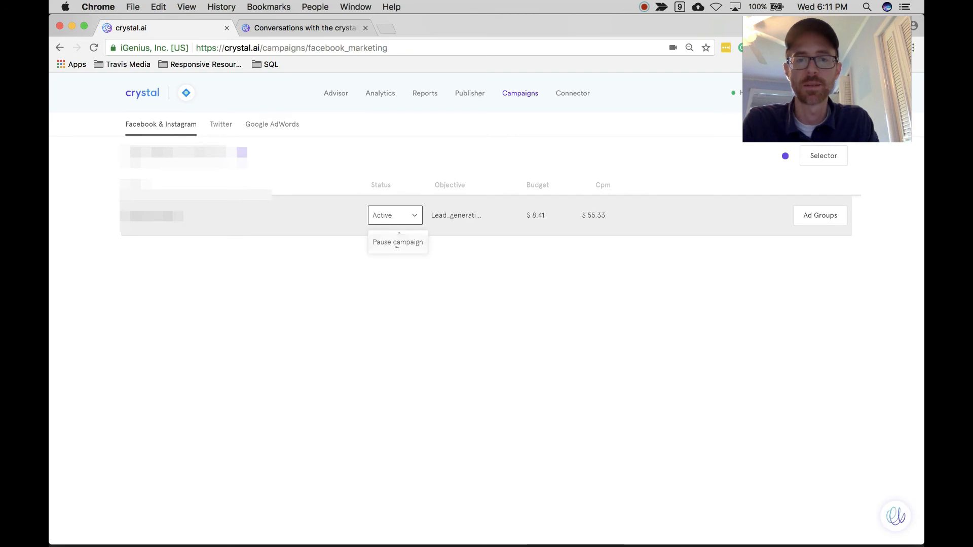
{"action": "left_click", "coordinate": [412, 291]}
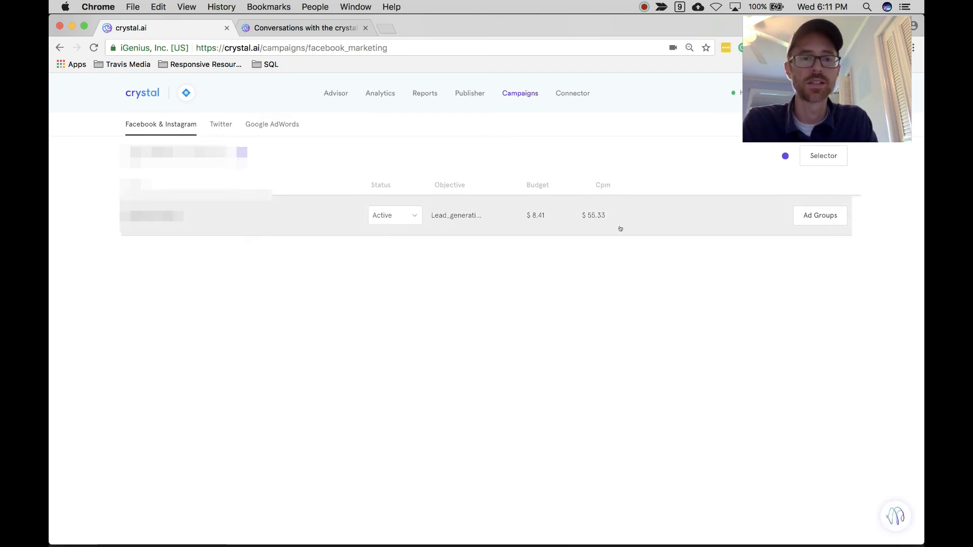
{"action": "left_click", "coordinate": [829, 216]}
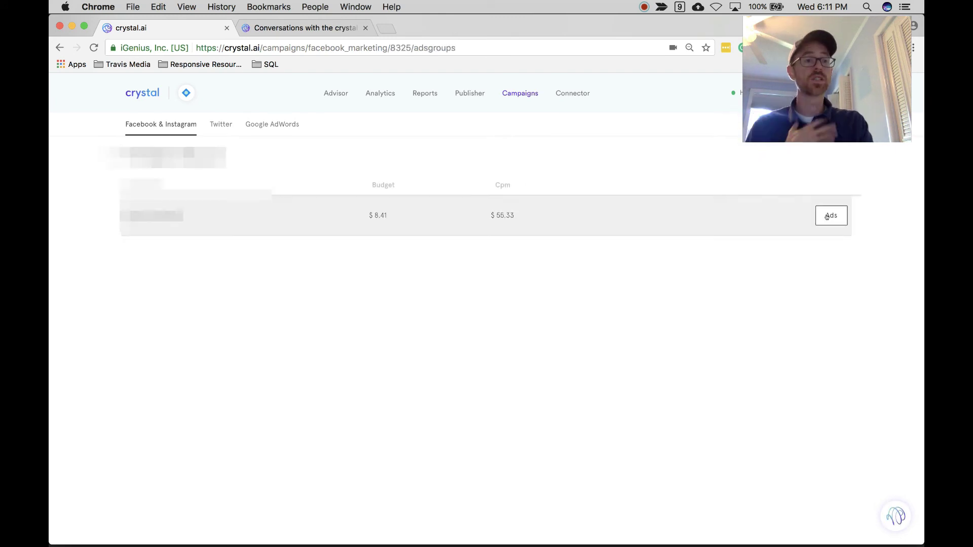
{"action": "left_click", "coordinate": [827, 216]}
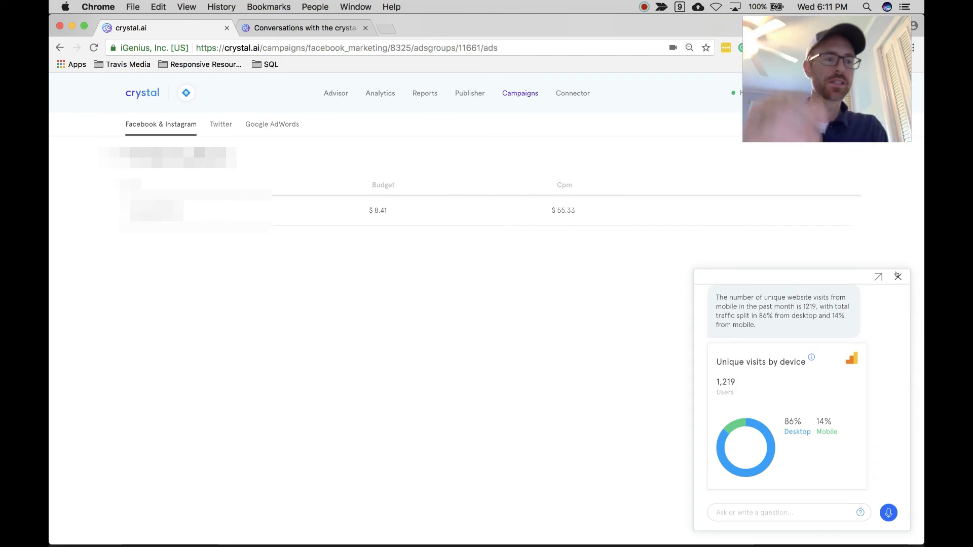
{"action": "left_click", "coordinate": [897, 276]}
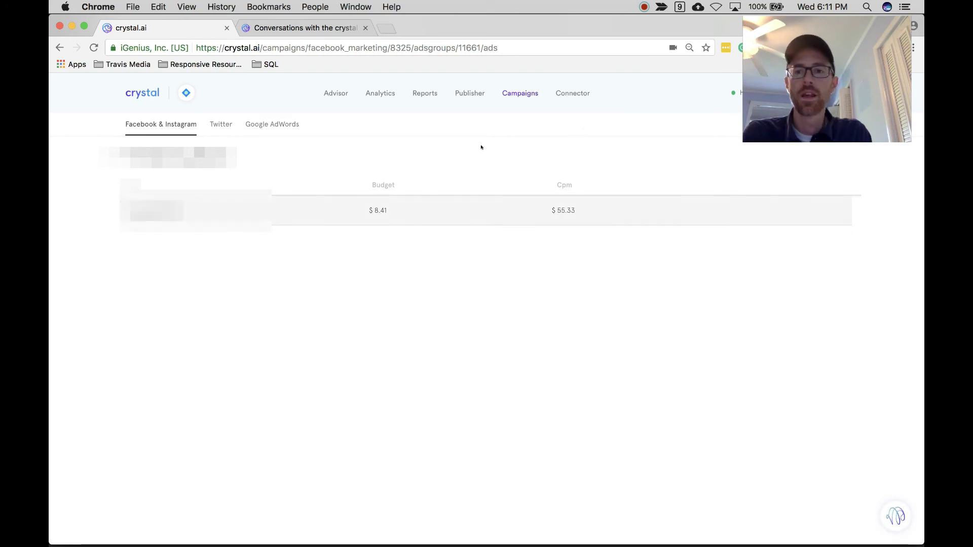
Open the Connector page showing the social channel and website toggles
{"action": "left_click", "coordinate": [573, 93]}
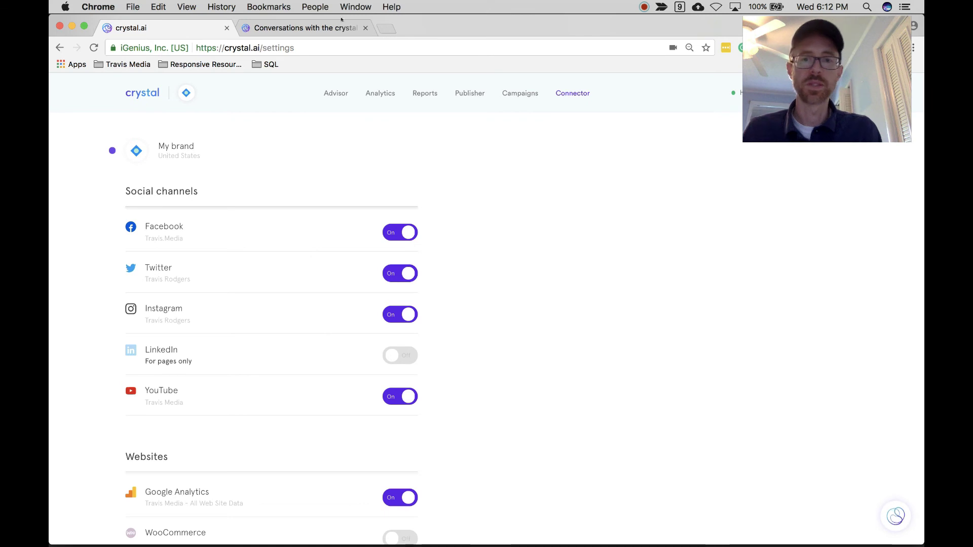
Open AppSumo and crystal.ai in two new browser tabs, returning to AppSumo
{"action": "left_click", "coordinate": [384, 28]}
{"action": "type", "text": "appsu"}
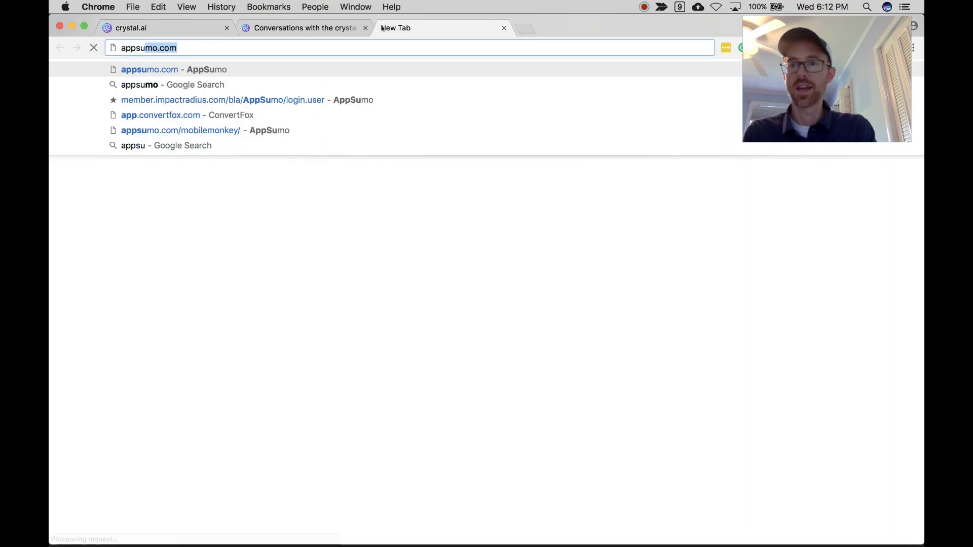
{"action": "key", "text": "Return"}
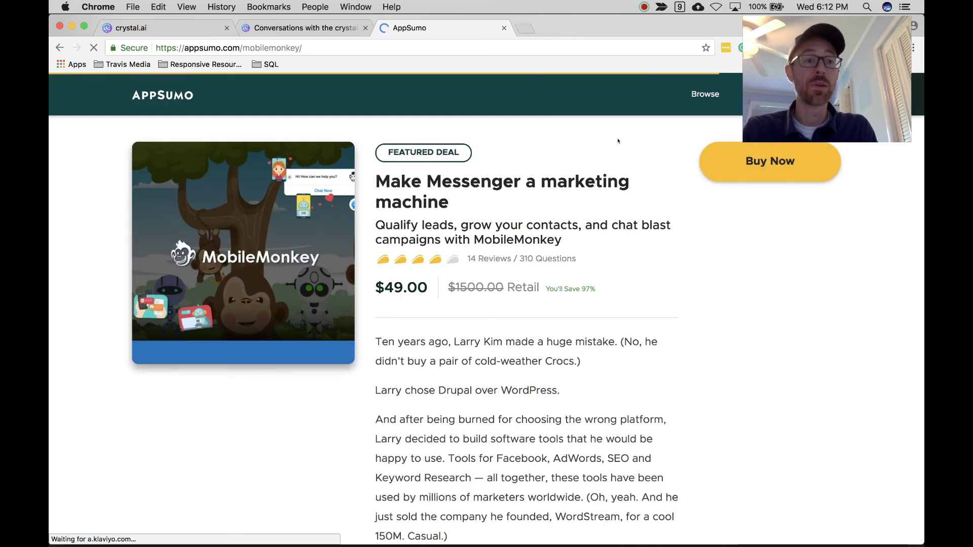
{"action": "left_click", "coordinate": [524, 27]}
{"action": "type", "text": "crystal."}
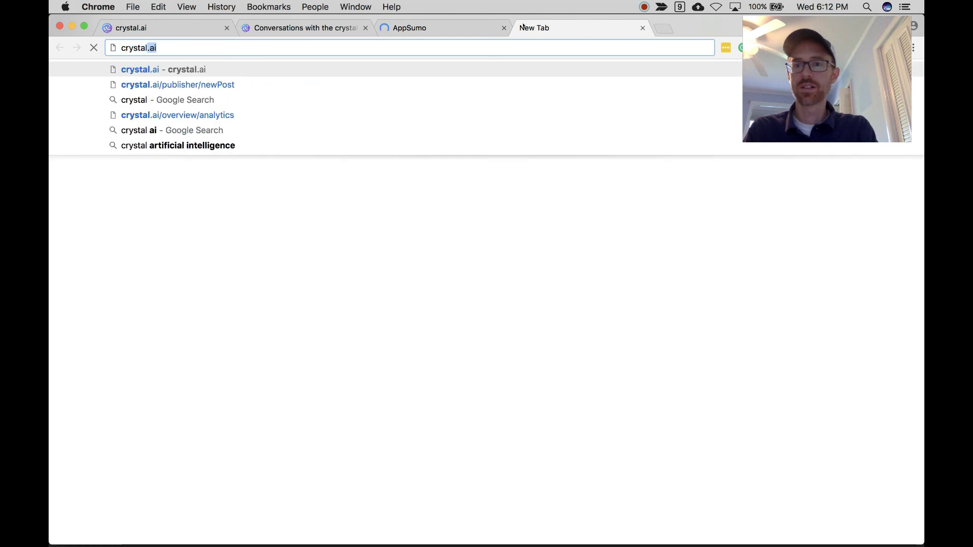
{"action": "key", "text": "Return"}
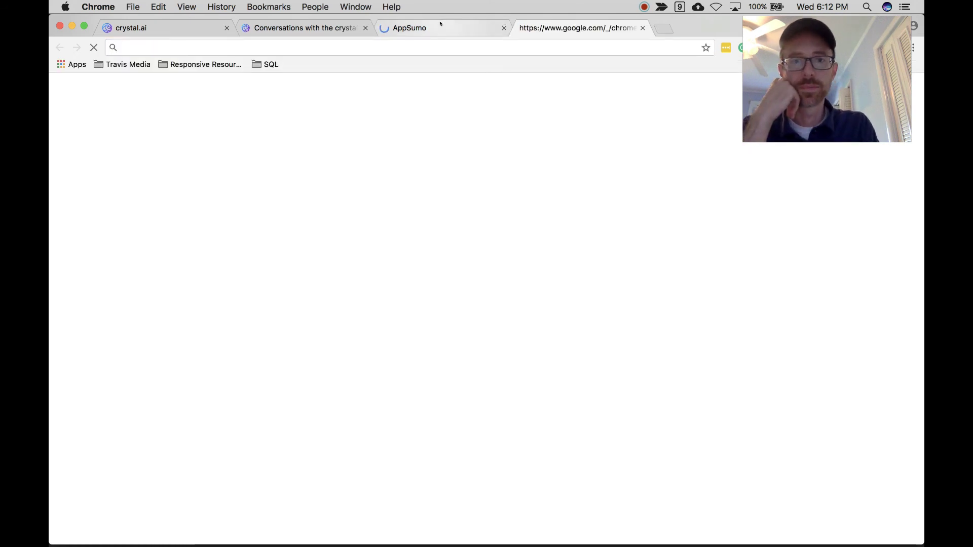
{"action": "left_click", "coordinate": [440, 24]}
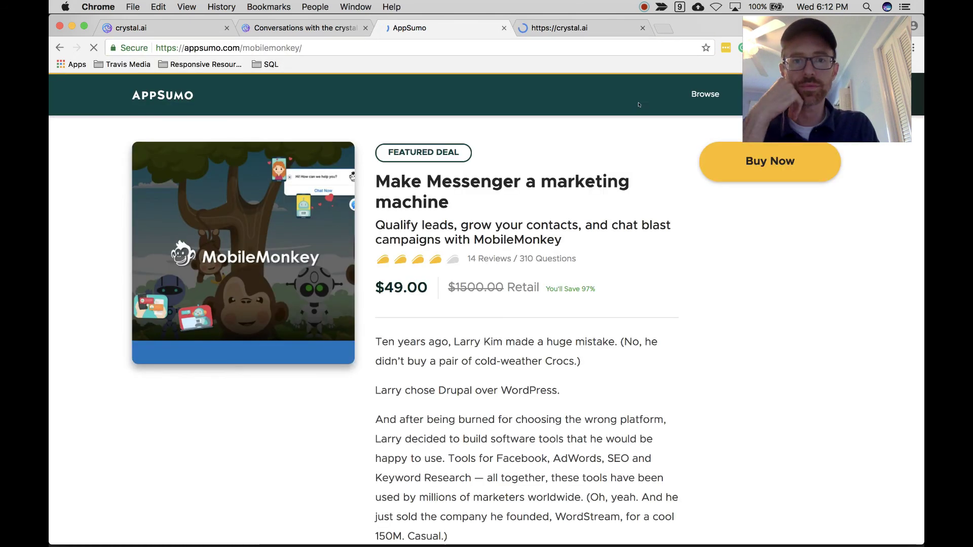
Browse AppSumo deals, open the crystal deal, and scroll to its $49 offer
{"action": "left_click", "coordinate": [702, 93]}
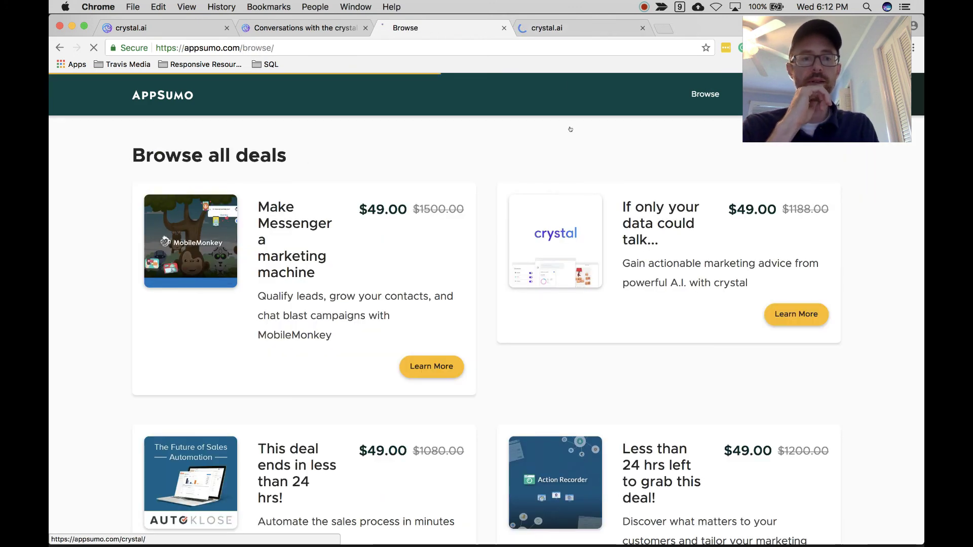
{"action": "left_click", "coordinate": [570, 129]}
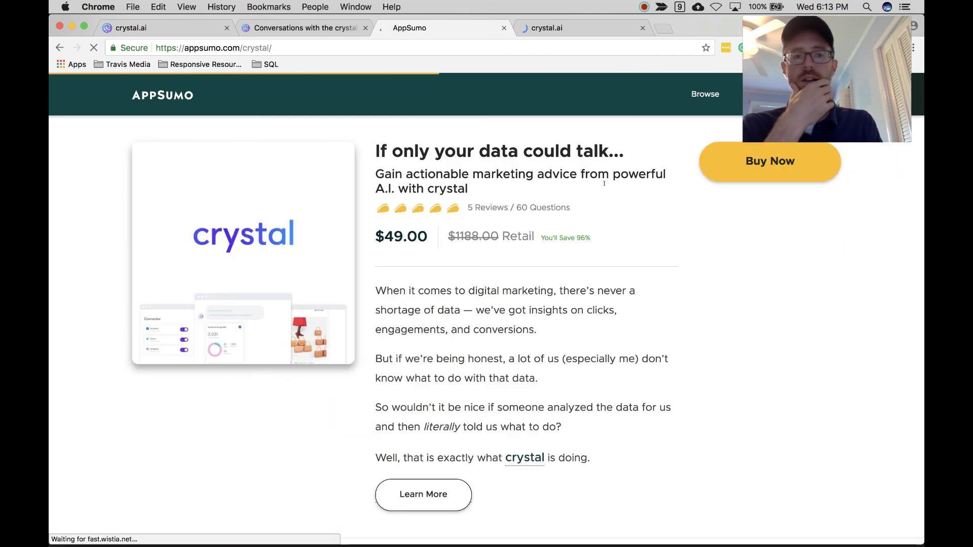
{"action": "scroll", "coordinate": [498, 159], "scroll_direction": "down", "scroll_amount": 3}
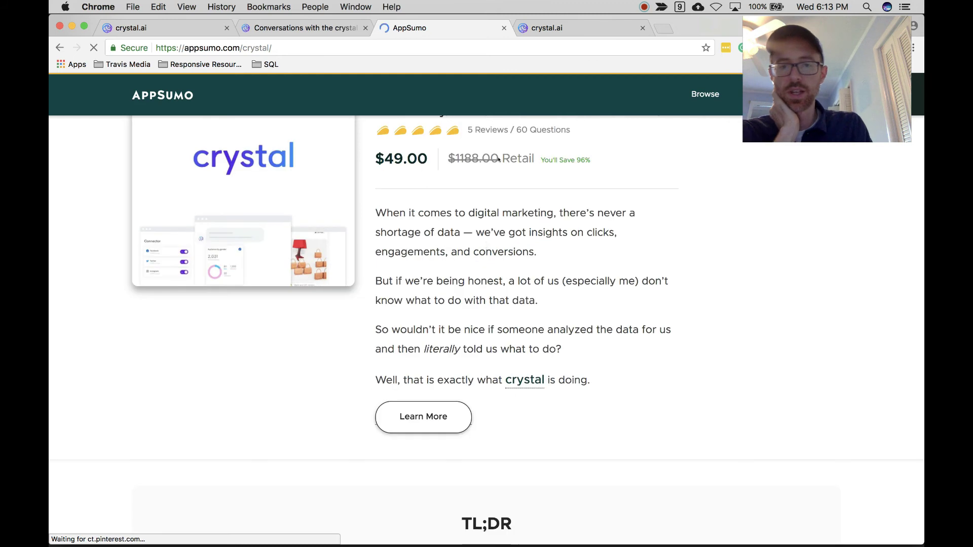
{"action": "scroll", "coordinate": [495, 391], "scroll_direction": "down", "scroll_amount": 20}
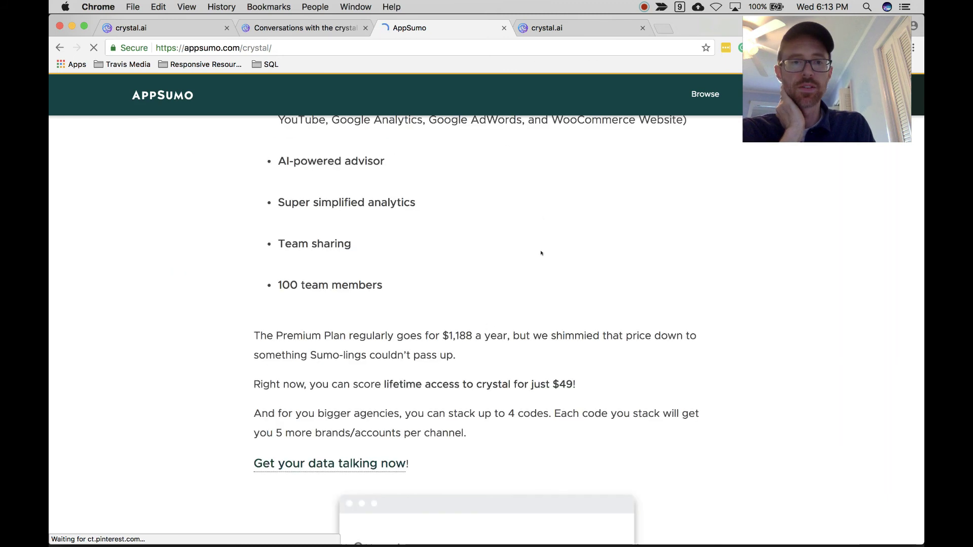
{"action": "key", "text": "ctrl+Tab"}
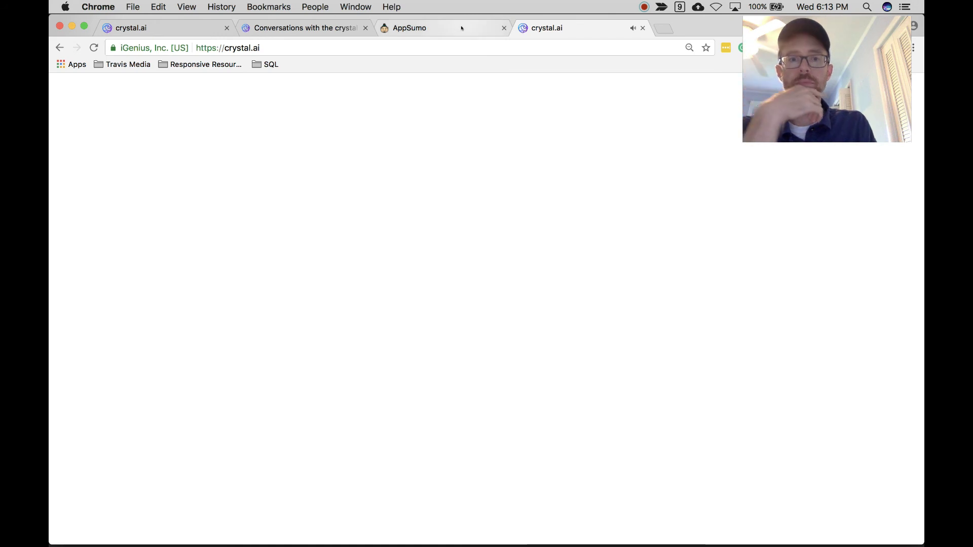
{"action": "left_click", "coordinate": [436, 28]}
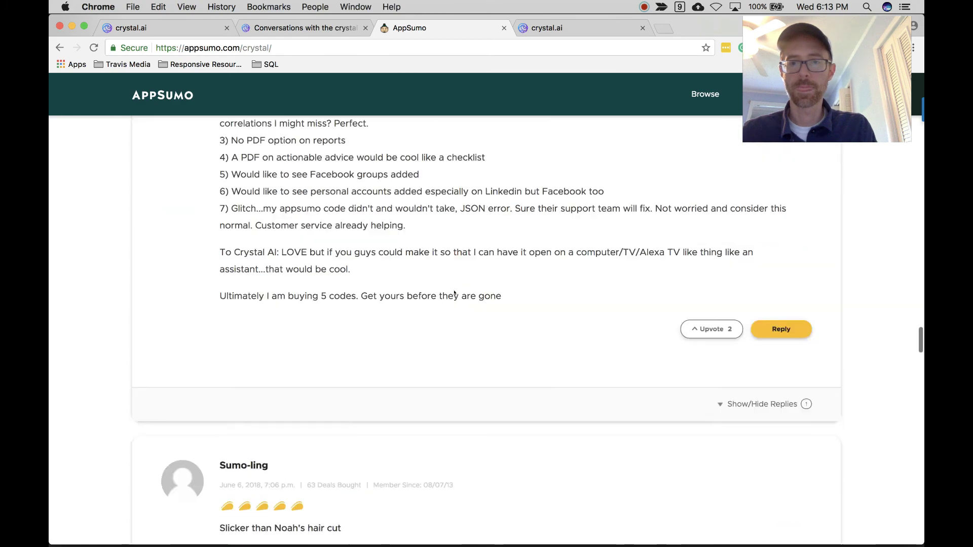
{"action": "scroll", "coordinate": [454, 292], "scroll_direction": "down", "scroll_amount": 10}
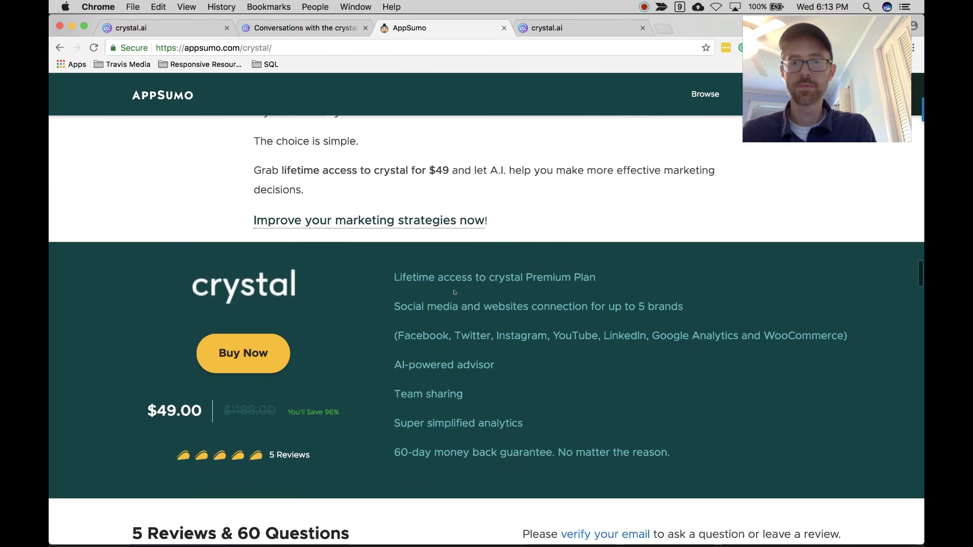
Log out from the crystal.ai account menu and open Plans showing Free $0 and Premium $99/mo
{"action": "left_click", "coordinate": [558, 27]}
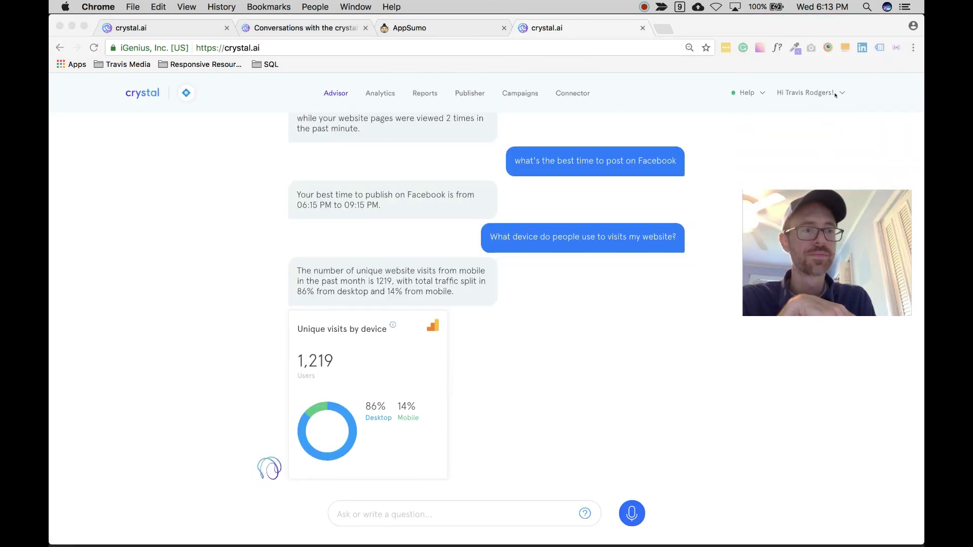
{"action": "left_click", "coordinate": [843, 92]}
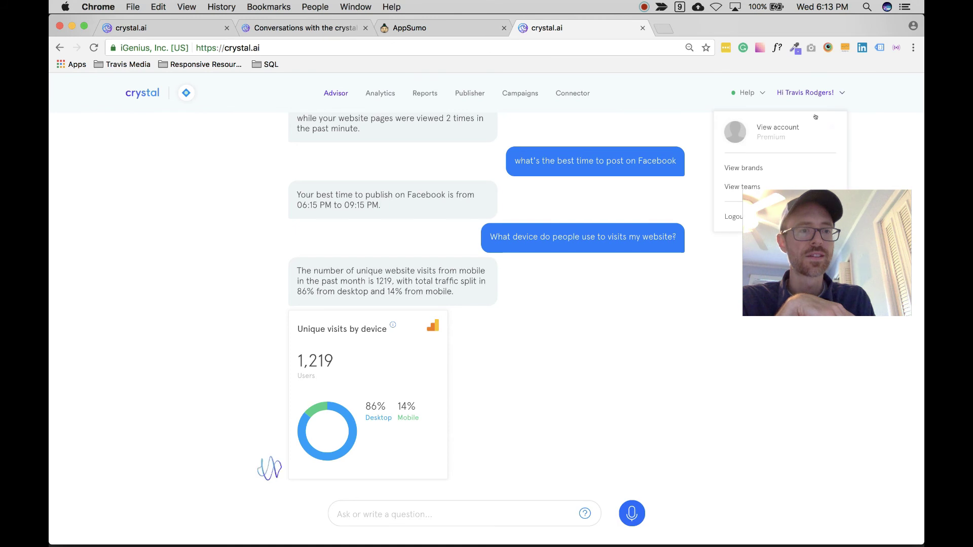
{"action": "left_click", "coordinate": [725, 217]}
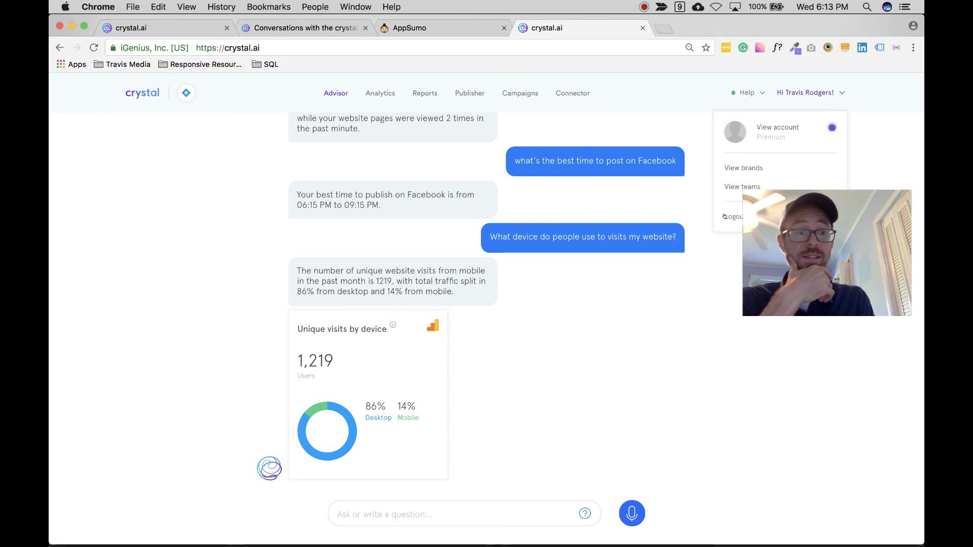
{"action": "left_click", "coordinate": [744, 245]}
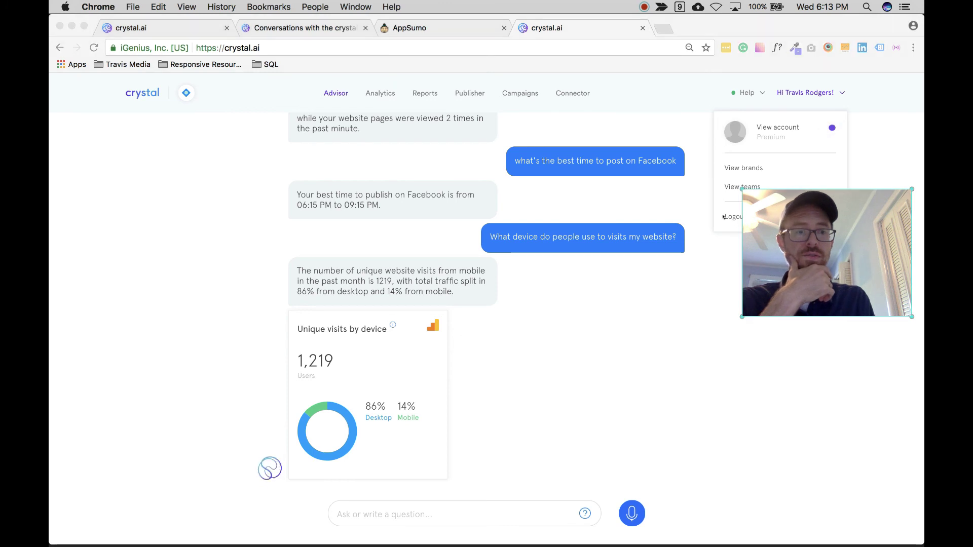
{"action": "left_click", "coordinate": [720, 217]}
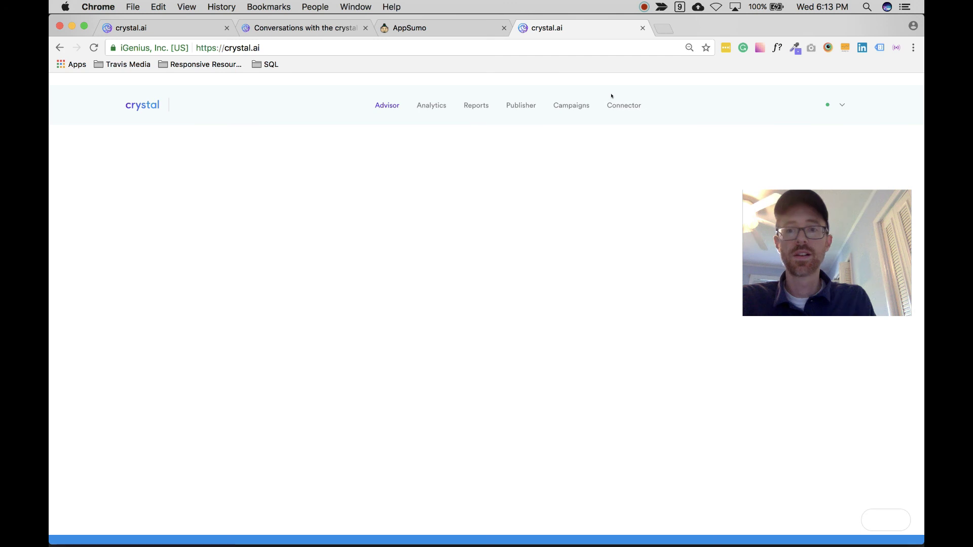
{"action": "left_click", "coordinate": [323, 101]}
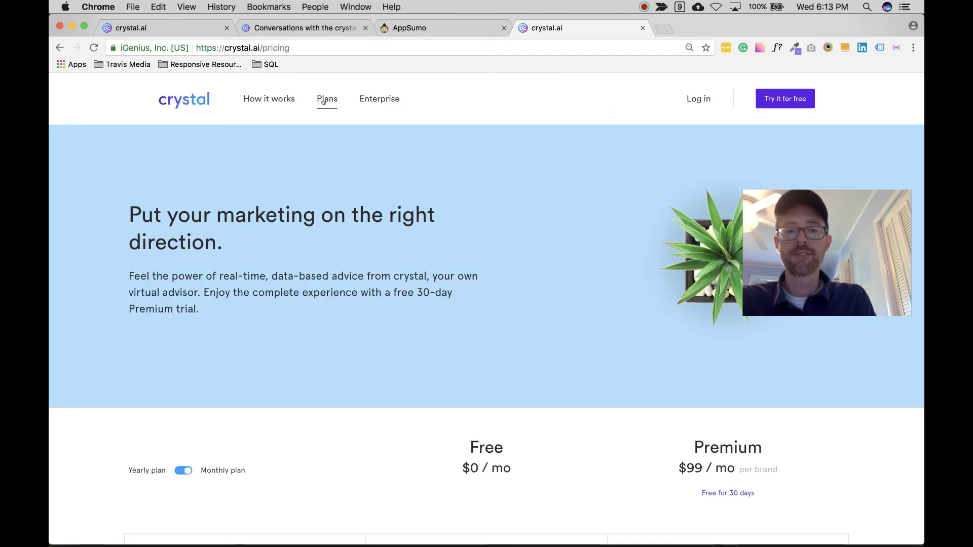
Scroll the Free versus Premium feature table, then switch back to the AppSumo tab
{"action": "scroll", "coordinate": [596, 213], "scroll_direction": "down", "scroll_amount": 3}
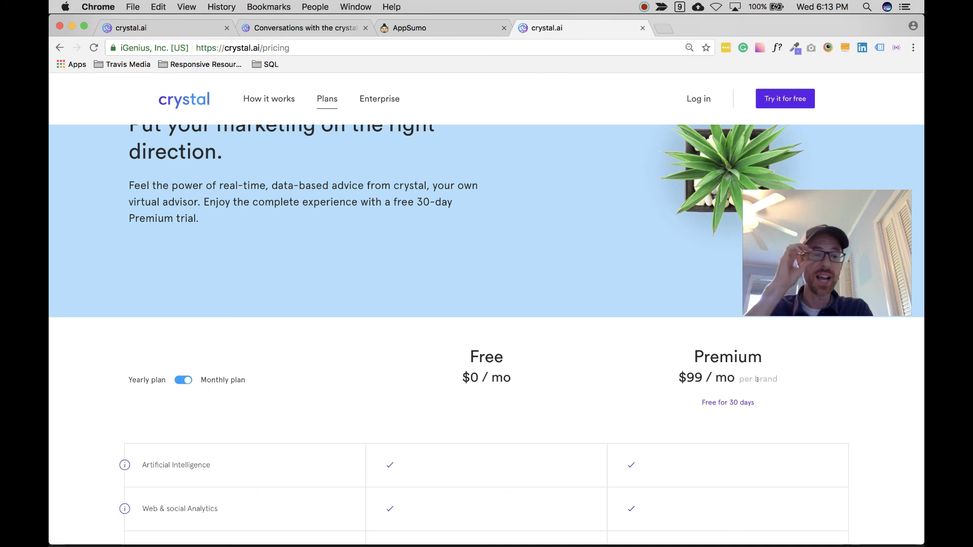
{"action": "scroll", "coordinate": [671, 297], "scroll_direction": "down", "scroll_amount": 5}
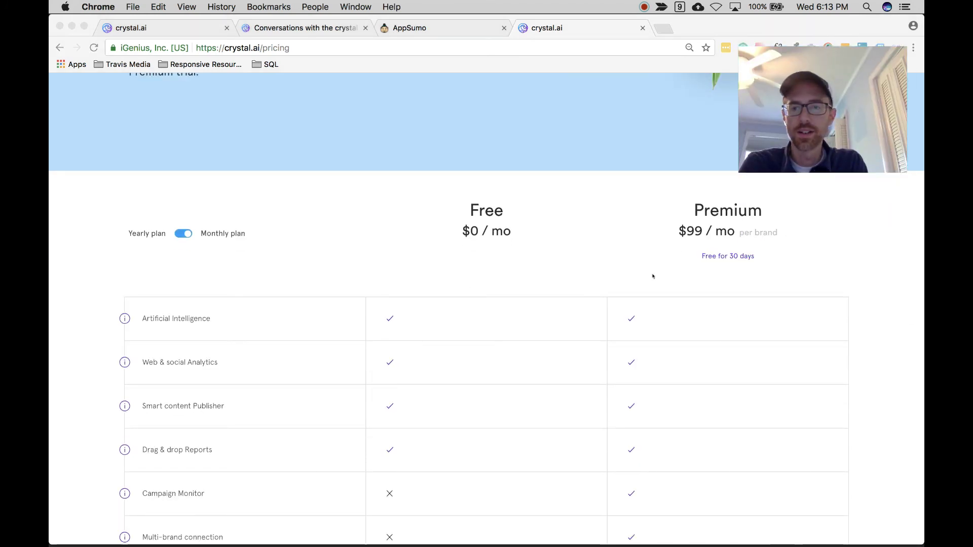
{"action": "scroll", "coordinate": [652, 275], "scroll_direction": "down", "scroll_amount": 3}
{"action": "scroll", "coordinate": [633, 389], "scroll_direction": "down", "scroll_amount": 1}
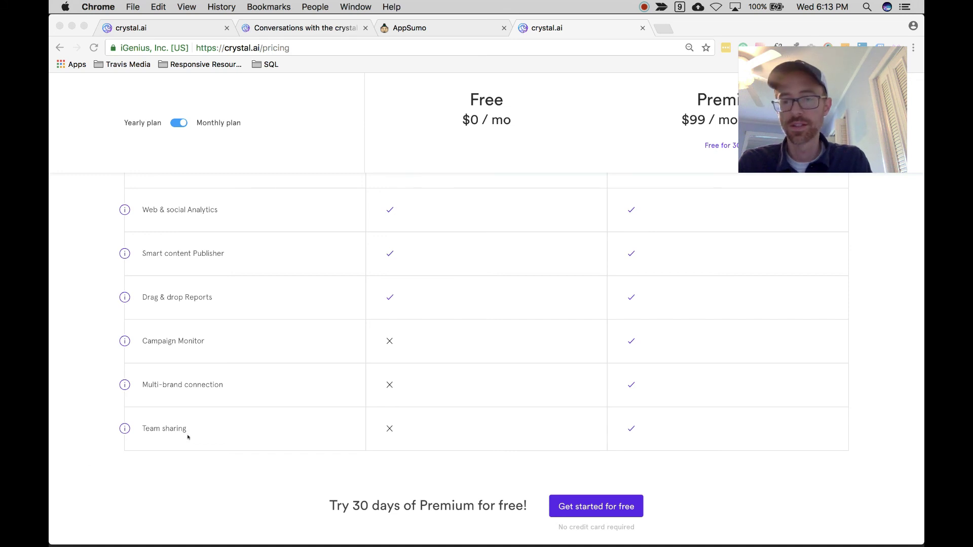
{"action": "scroll", "coordinate": [467, 333], "scroll_direction": "up", "scroll_amount": 6}
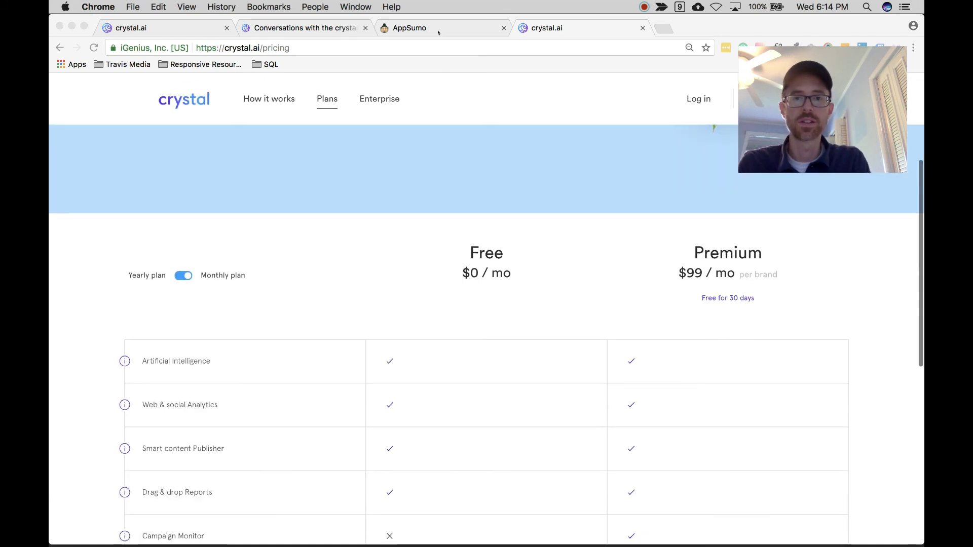
{"action": "key", "text": "super+alt+Left"}
{"action": "scroll", "coordinate": [507, 291], "scroll_direction": "down", "scroll_amount": 1}
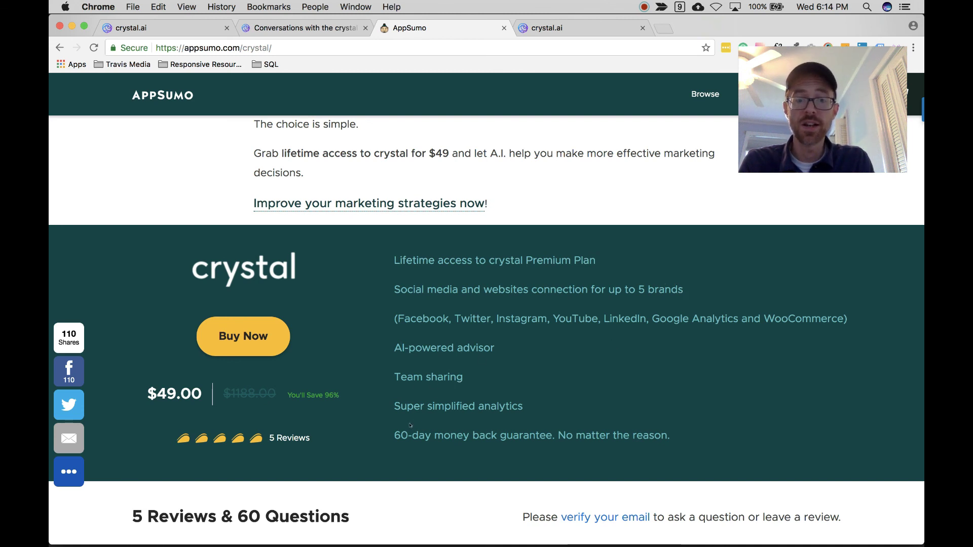
{"action": "scroll", "coordinate": [410, 426], "scroll_direction": "down", "scroll_amount": 2}
{"action": "scroll", "coordinate": [465, 410], "scroll_direction": "up", "scroll_amount": 3}
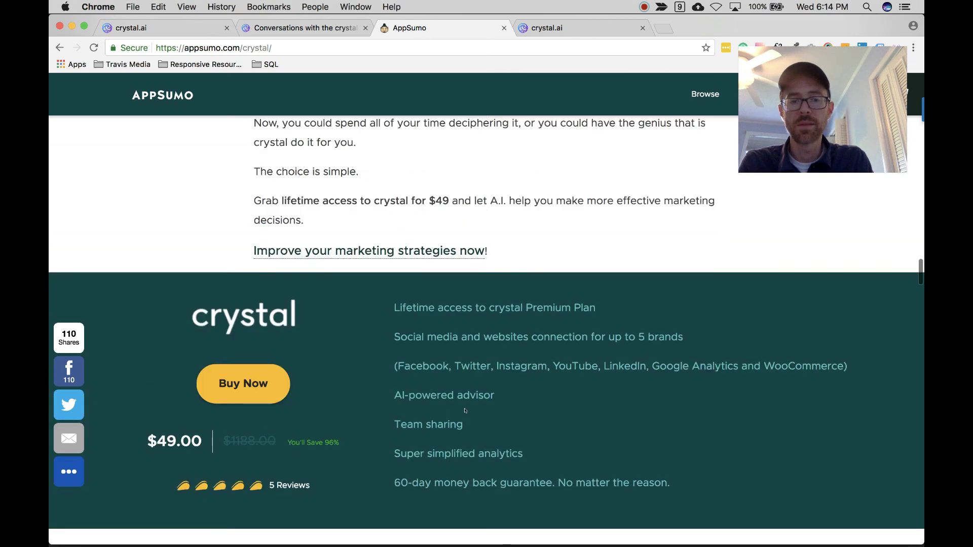
{"action": "scroll", "coordinate": [464, 410], "scroll_direction": "up", "scroll_amount": 4}
{"action": "scroll", "coordinate": [464, 408], "scroll_direction": "up", "scroll_amount": 10}
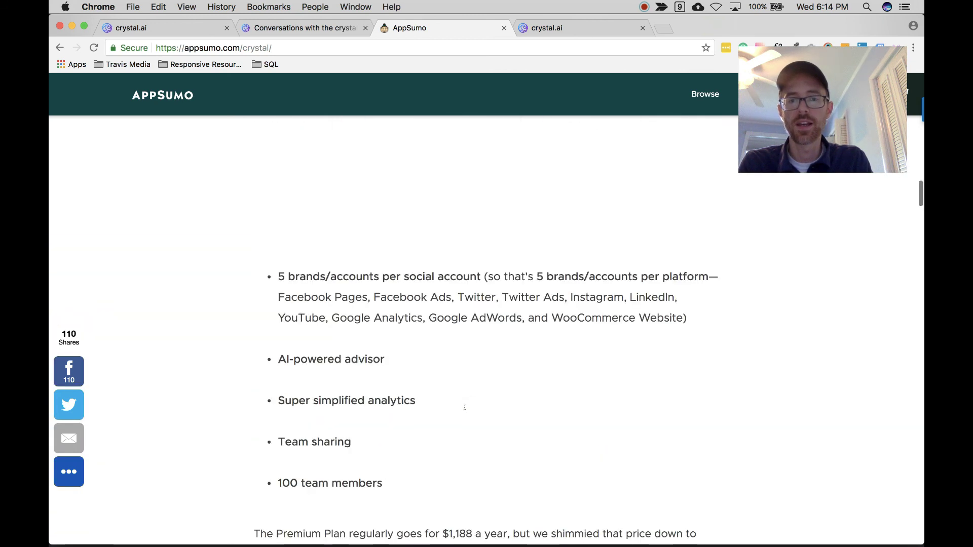
{"action": "scroll", "coordinate": [465, 407], "scroll_direction": "up", "scroll_amount": 15}
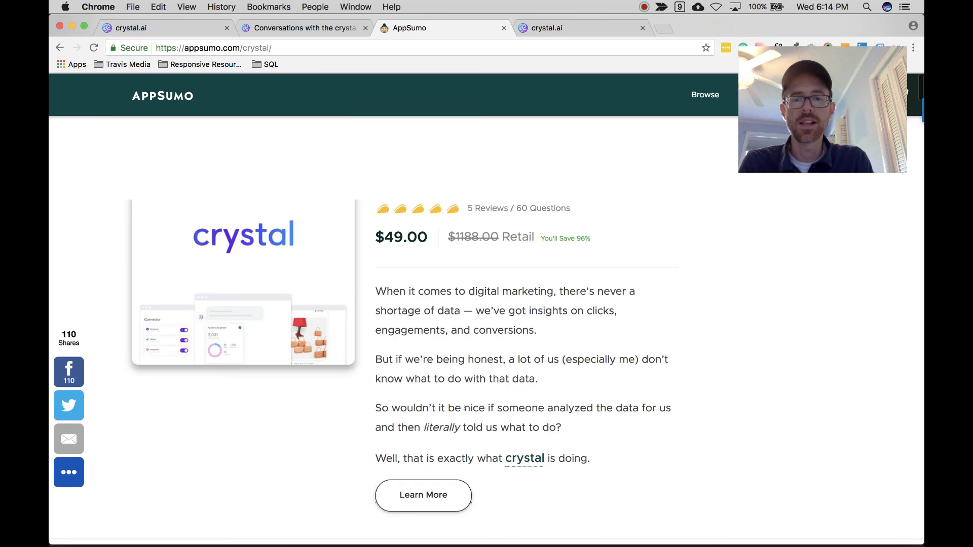
{"action": "scroll", "coordinate": [464, 408], "scroll_direction": "down", "scroll_amount": 8}
{"action": "scroll", "coordinate": [462, 410], "scroll_direction": "down", "scroll_amount": 4}
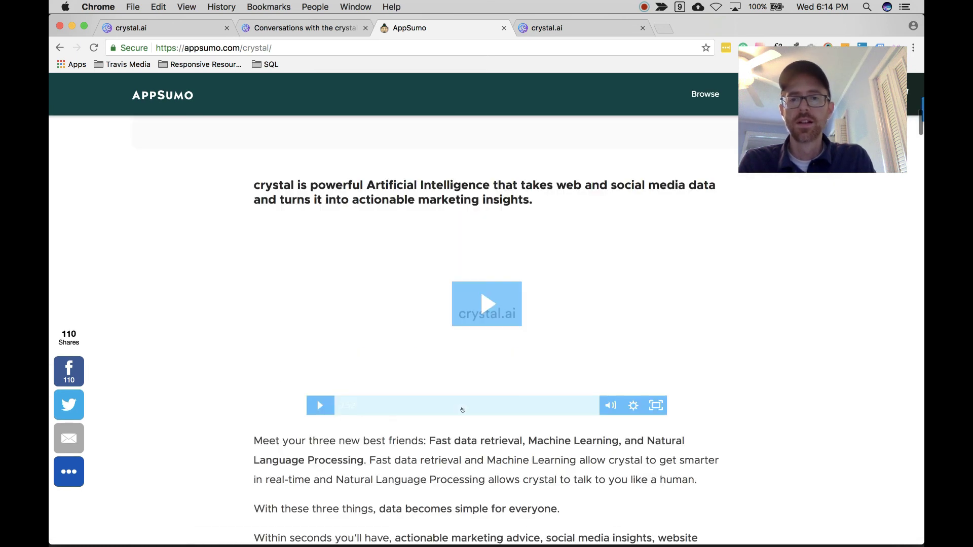
{"action": "scroll", "coordinate": [463, 410], "scroll_direction": "down", "scroll_amount": 3}
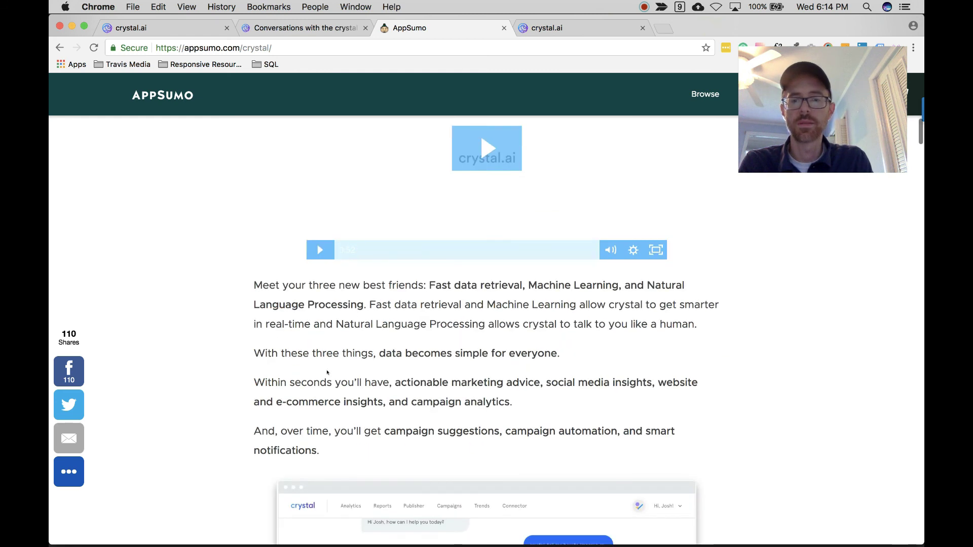
{"action": "scroll", "coordinate": [364, 380], "scroll_direction": "down", "scroll_amount": 4}
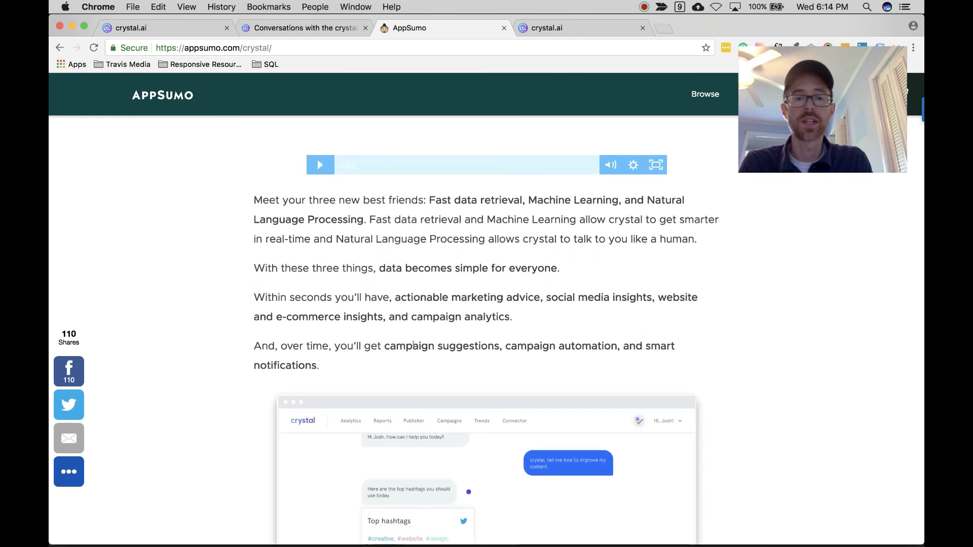